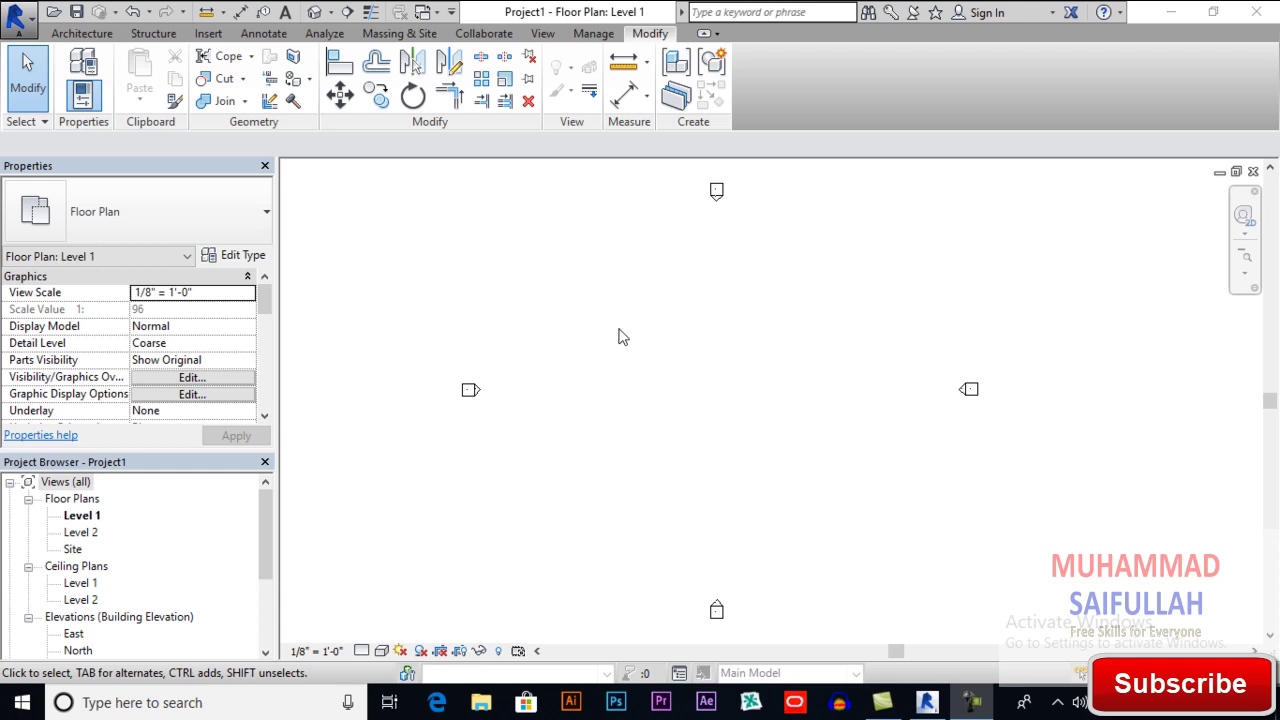
Step: Draw a Generic - 8" wall running right, then turning straight down into an L on Level 1
{"action": "left_click", "coordinate": [82, 33]}
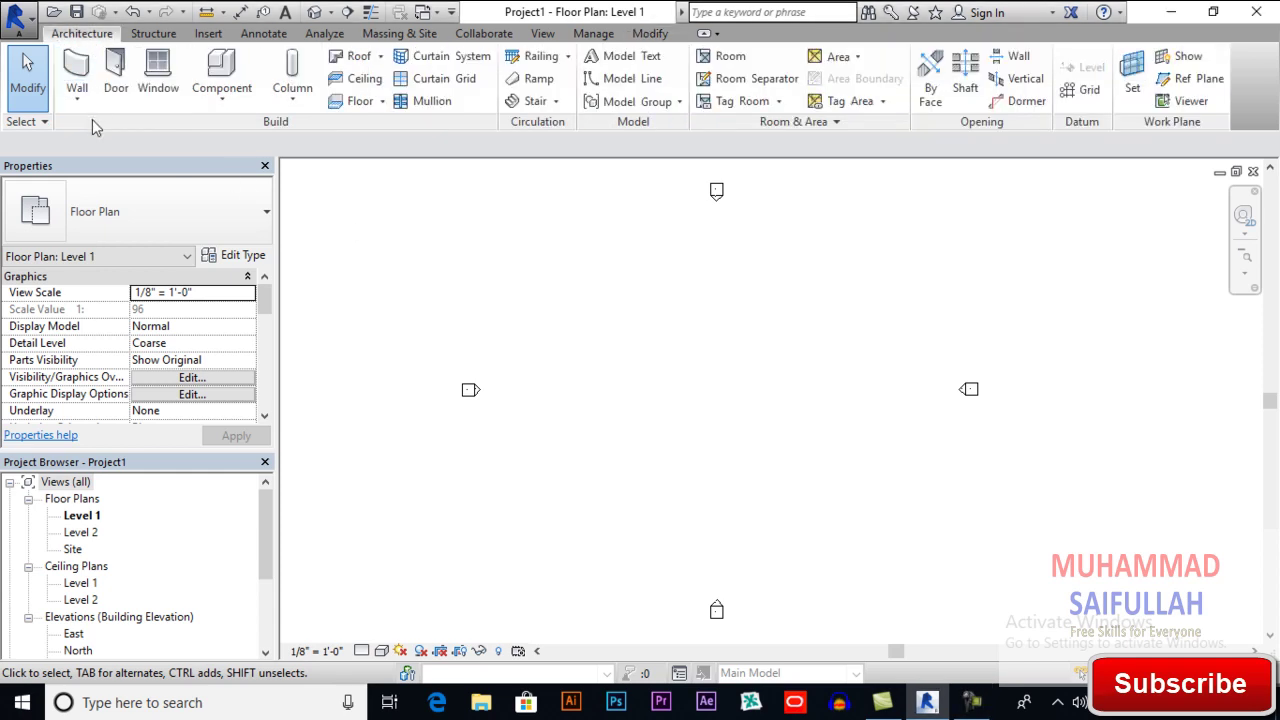
{"action": "left_click", "coordinate": [77, 95]}
{"action": "left_click", "coordinate": [107, 138]}
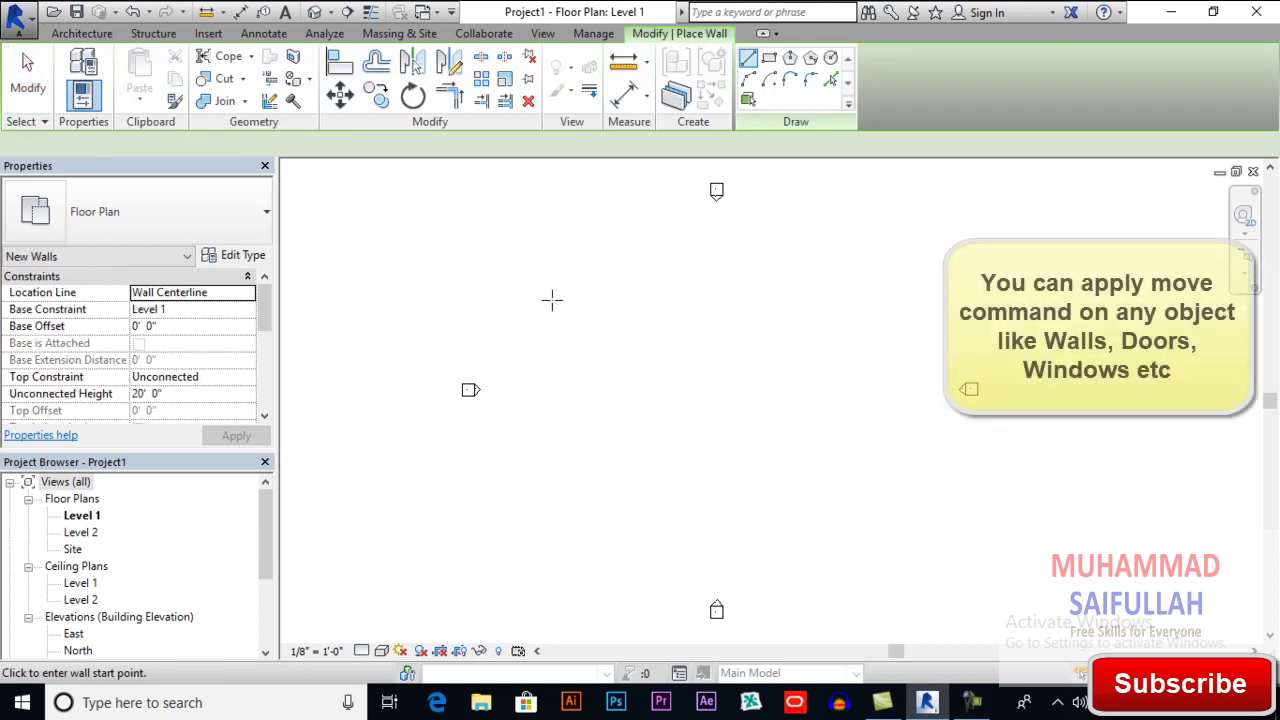
{"action": "left_click", "coordinate": [553, 300]}
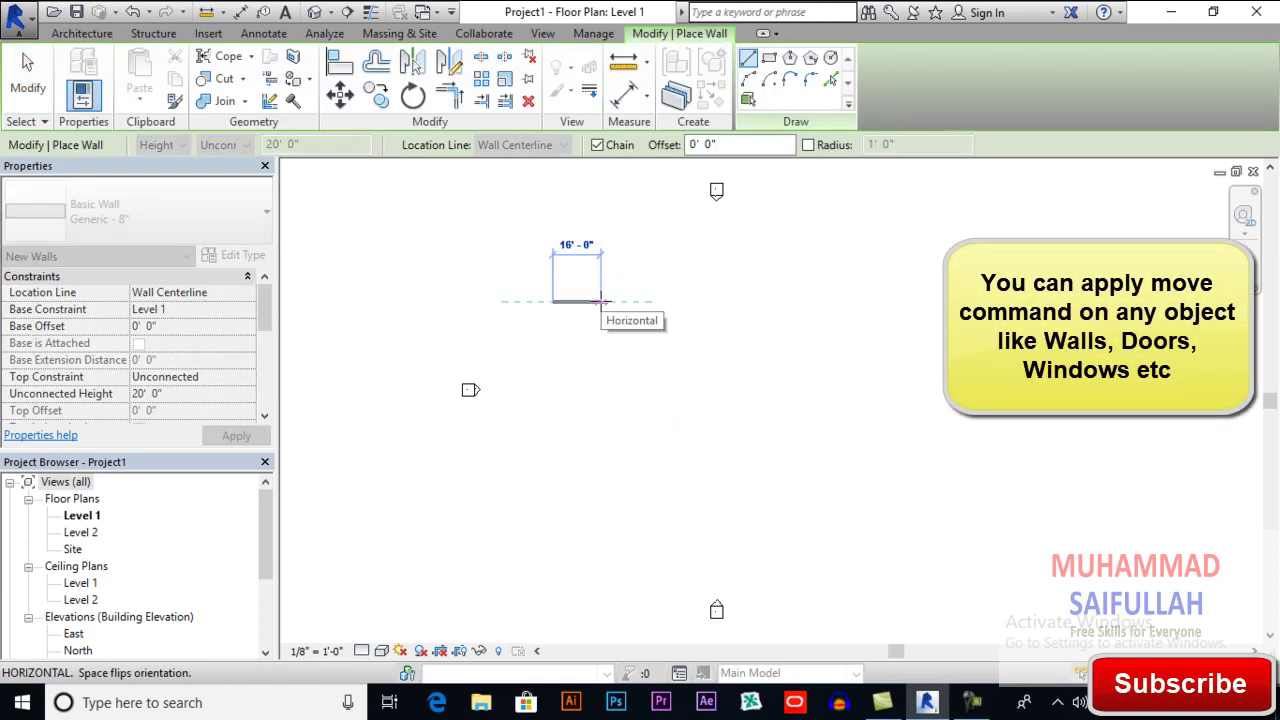
{"action": "left_click", "coordinate": [600, 300]}
{"action": "left_click", "coordinate": [601, 365]}
{"action": "key", "text": "Escape"}
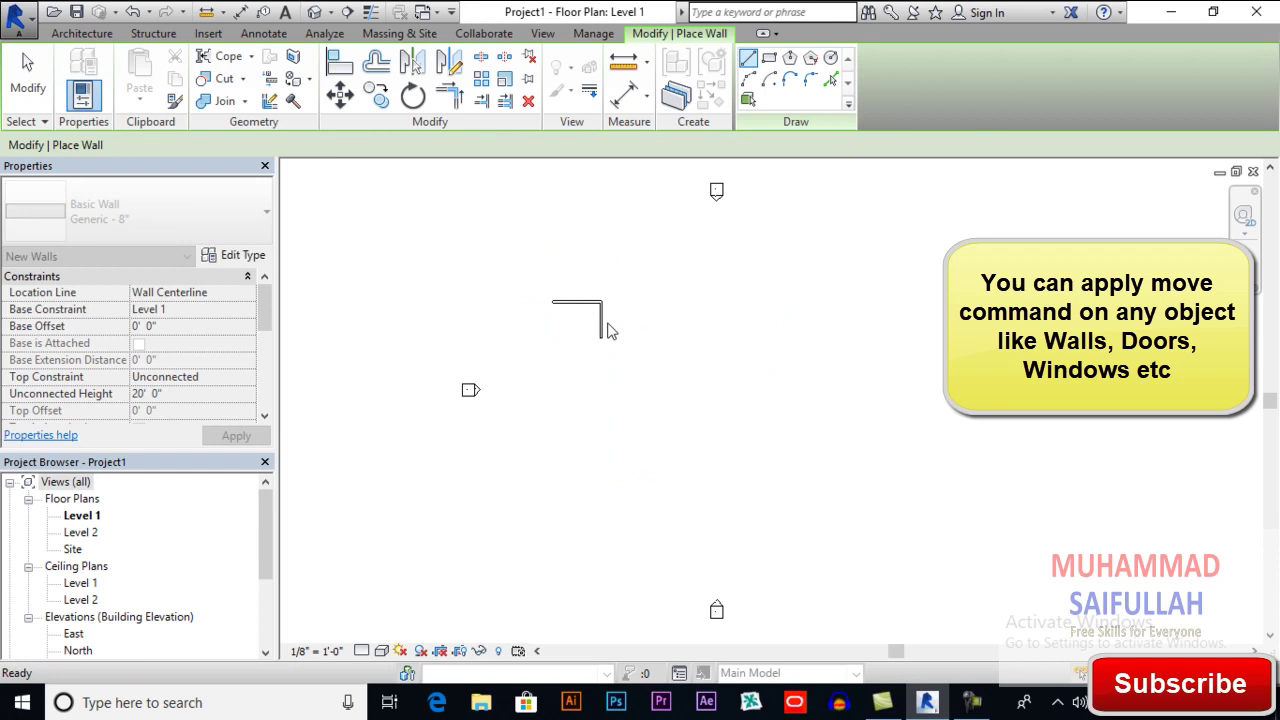
{"action": "left_click", "coordinate": [28, 75]}
{"action": "scroll", "coordinate": [570, 310], "scroll_direction": "up", "scroll_amount": 2}
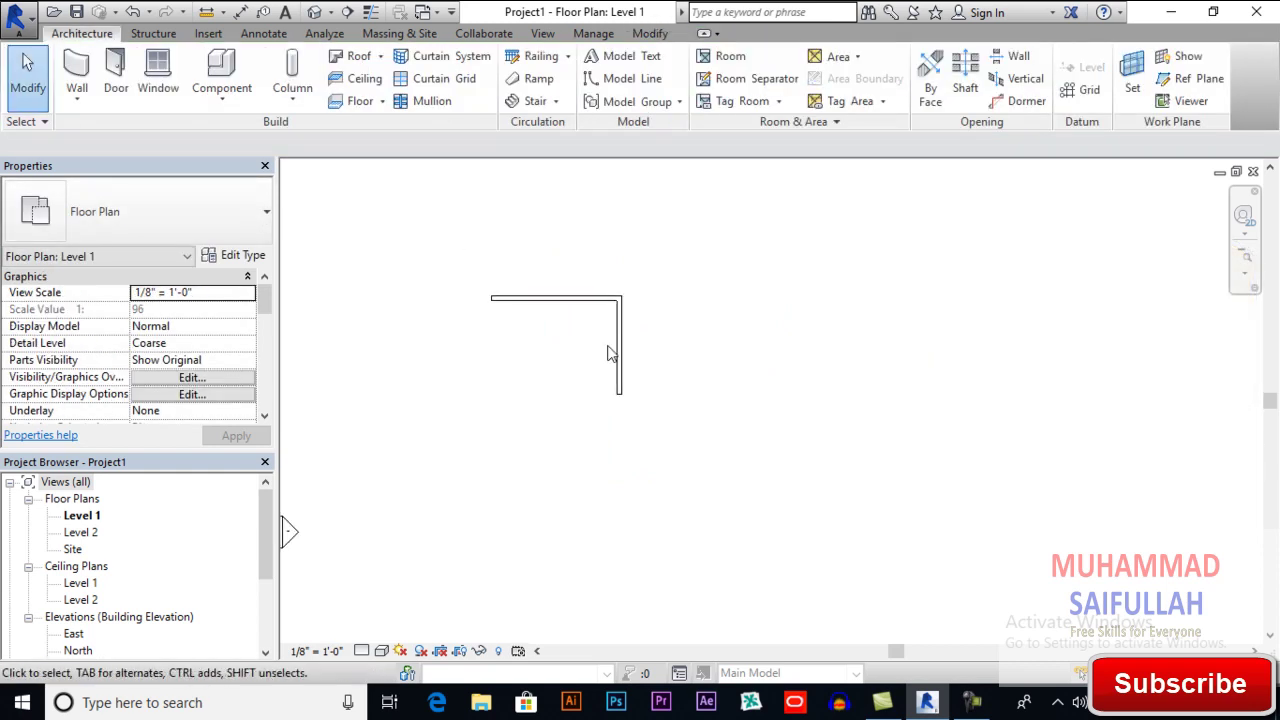
{"action": "scroll", "coordinate": [610, 353], "scroll_direction": "down", "scroll_amount": 3}
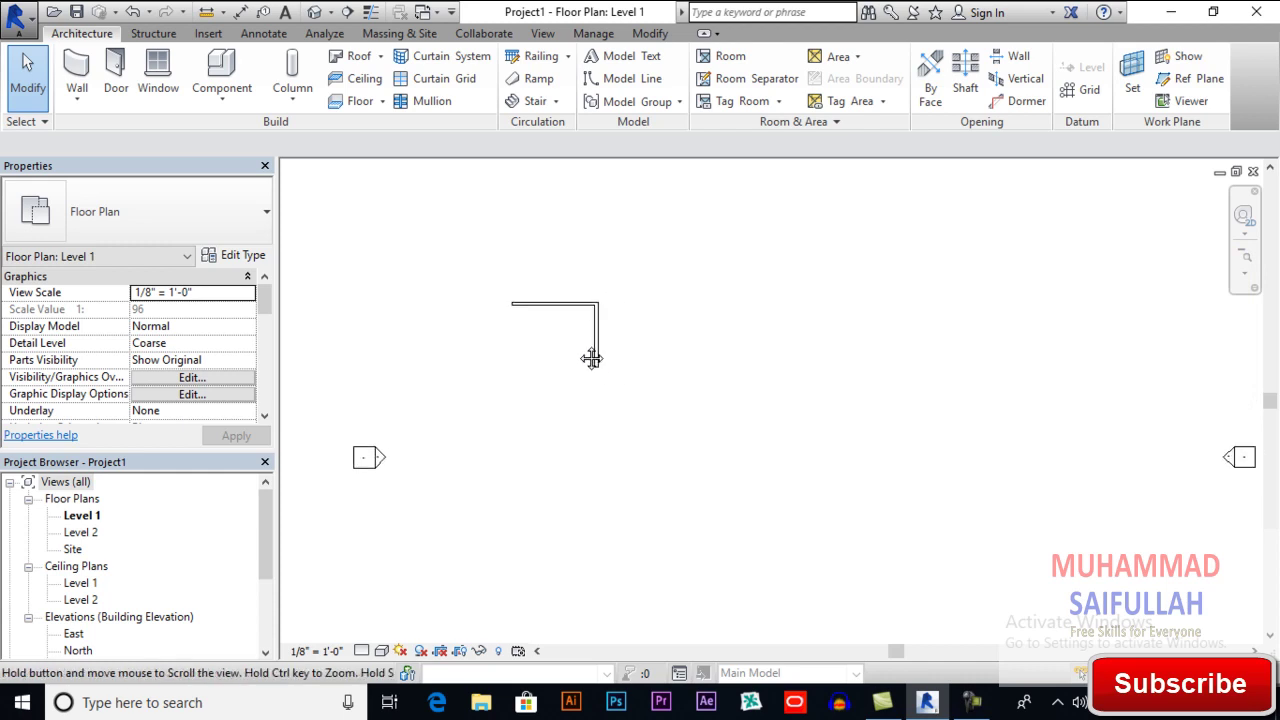
Step: Try selecting and moving the horizontal wall, then cancel the move
{"action": "left_click", "coordinate": [549, 306]}
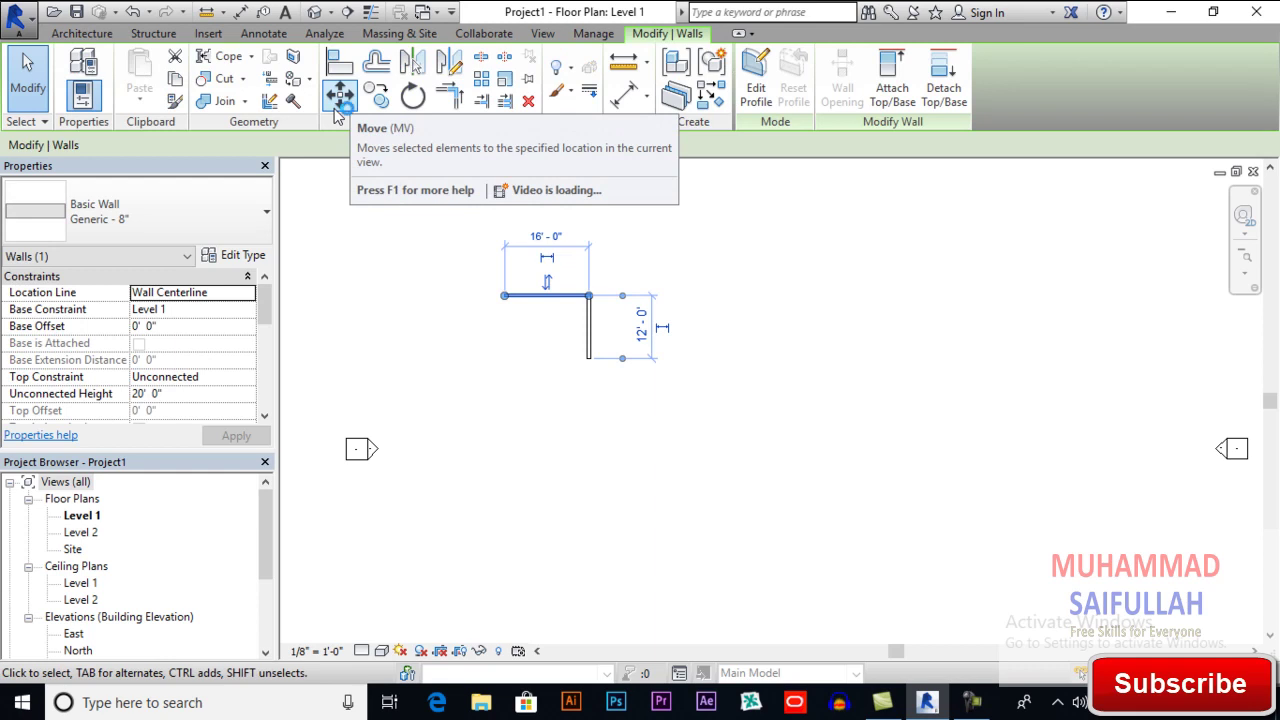
{"action": "key", "text": "Escape"}
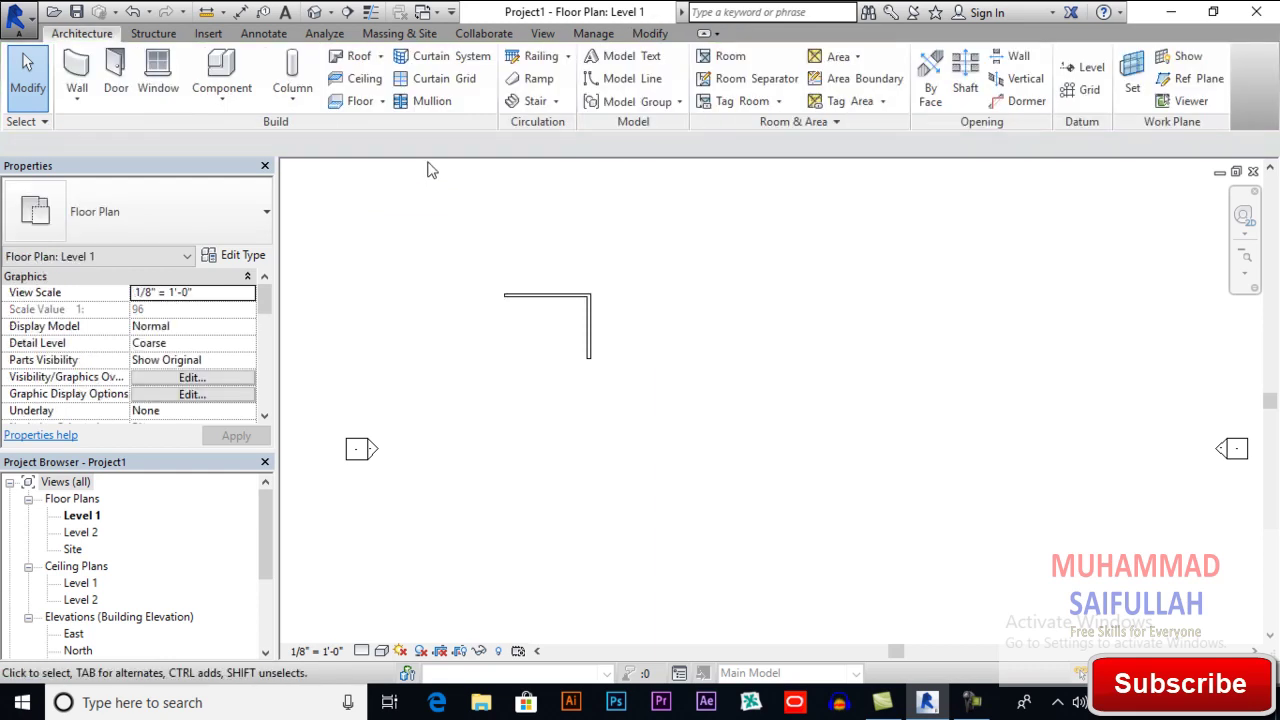
{"action": "left_click", "coordinate": [650, 35]}
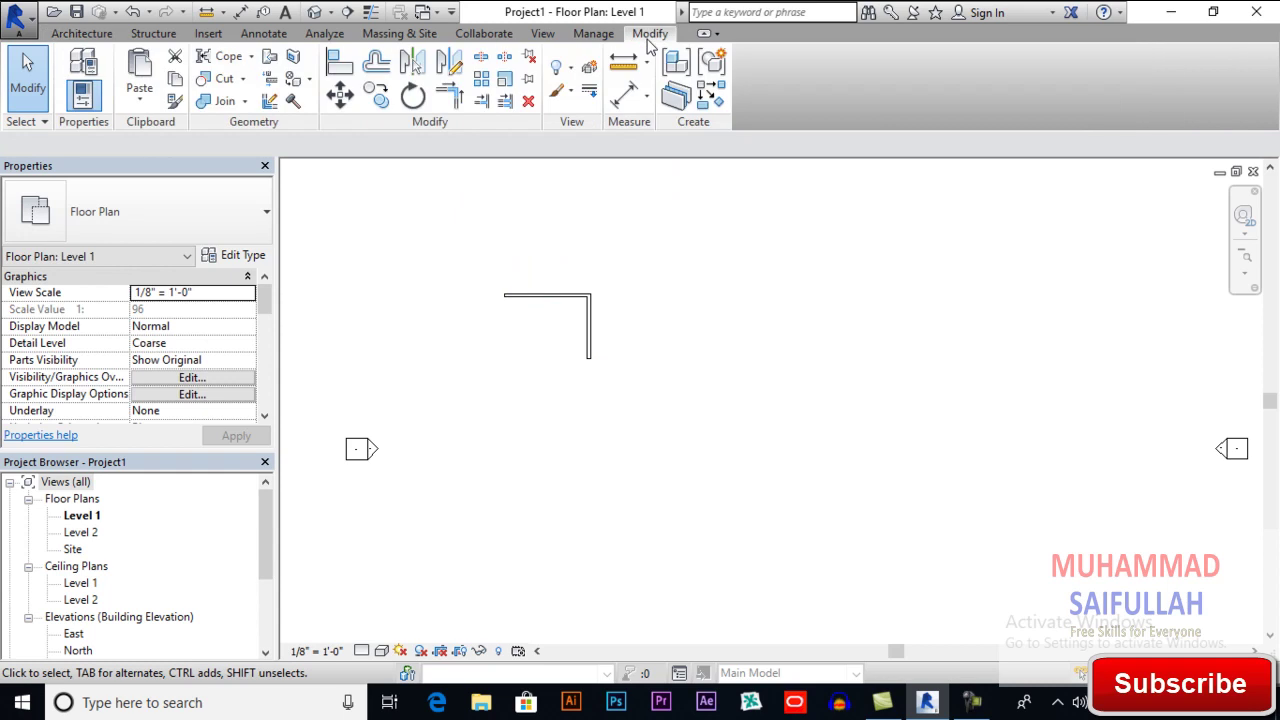
{"action": "left_click", "coordinate": [341, 104]}
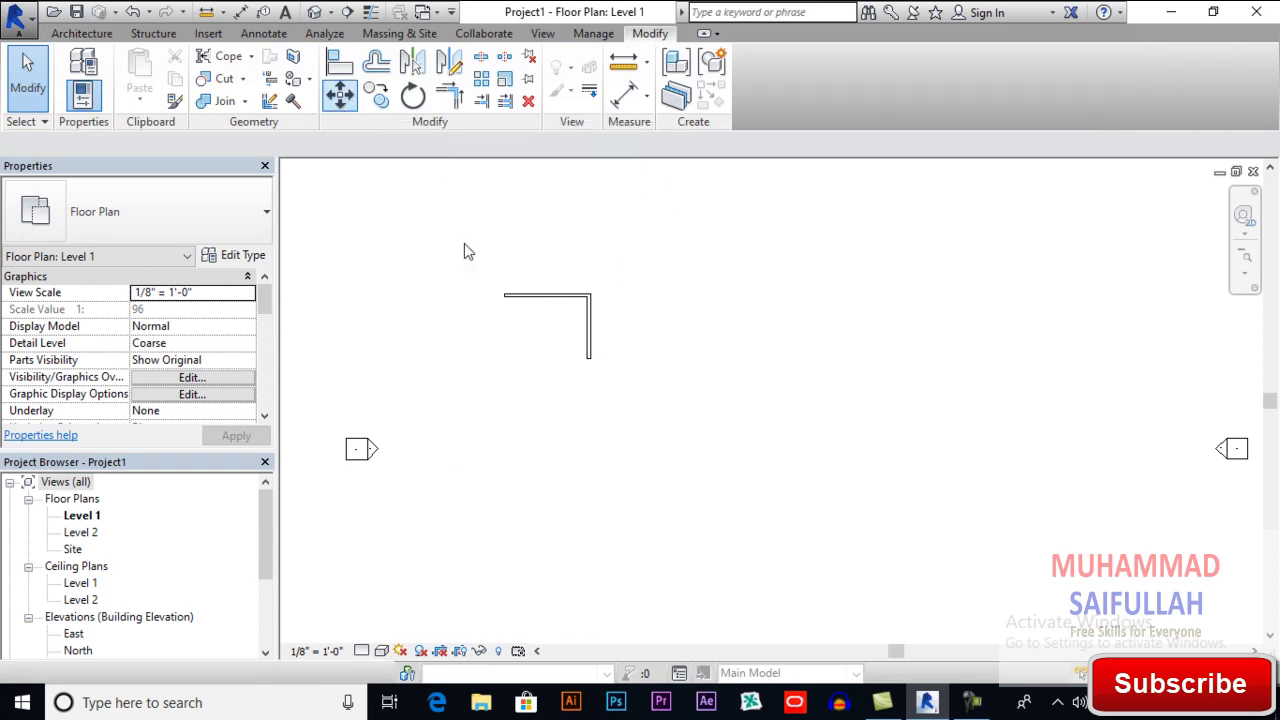
{"action": "left_click", "coordinate": [533, 313]}
{"action": "key", "text": "Escape"}
{"action": "key", "text": "Escape"}
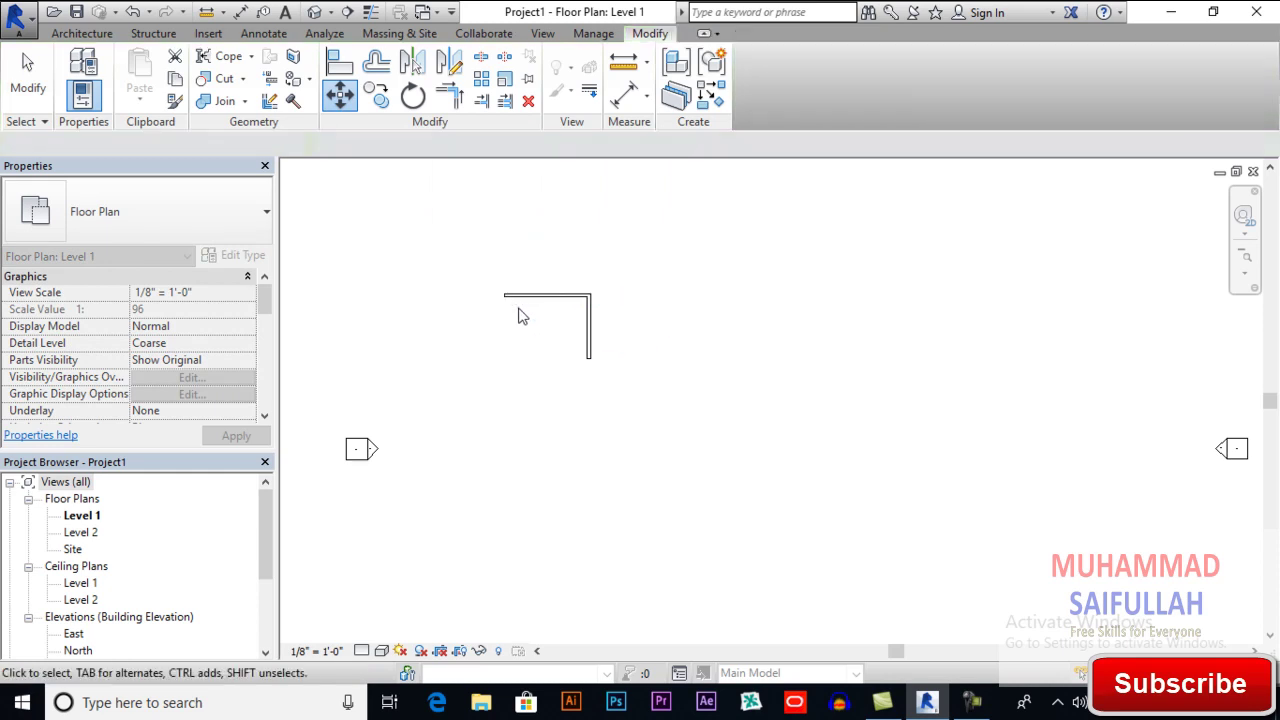
{"action": "key", "text": "Escape"}
Step: Select the vertical wall of the L and start the Move tool on it
{"action": "middle_click_drag", "start_coordinate": [596, 360], "coordinate": [572, 353]}
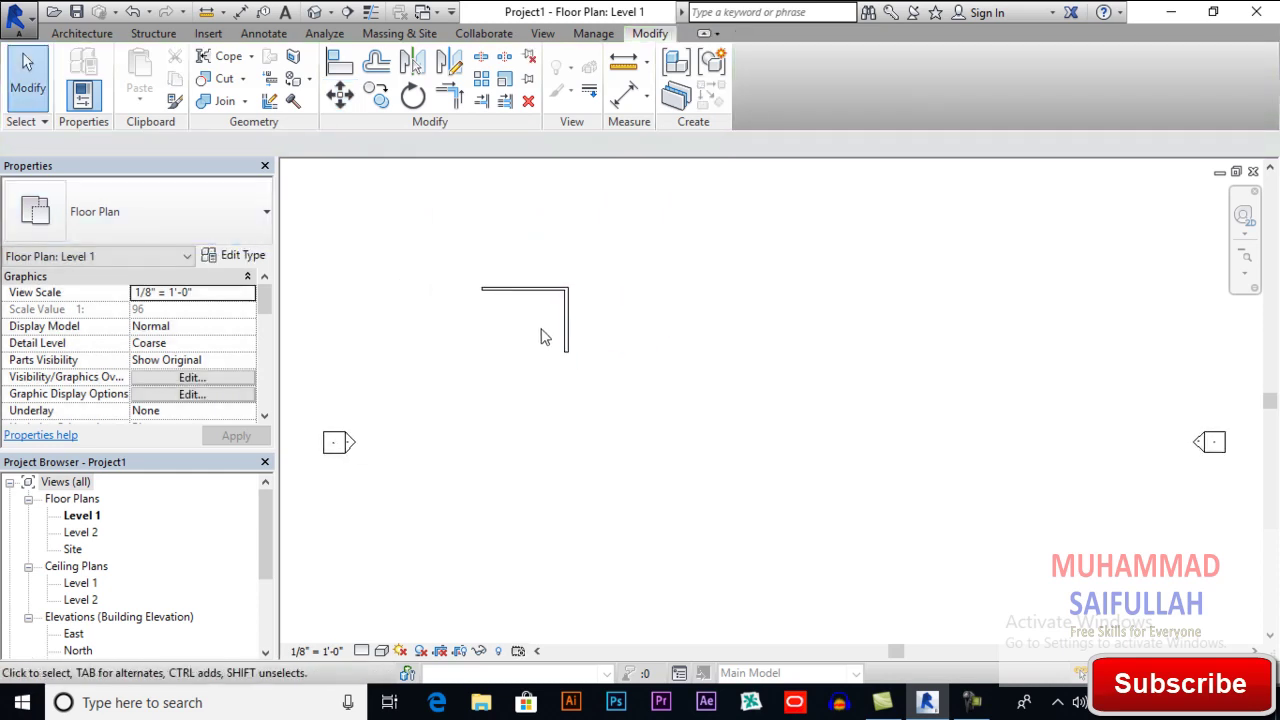
{"action": "scroll", "coordinate": [526, 289], "scroll_direction": "up", "scroll_amount": 3}
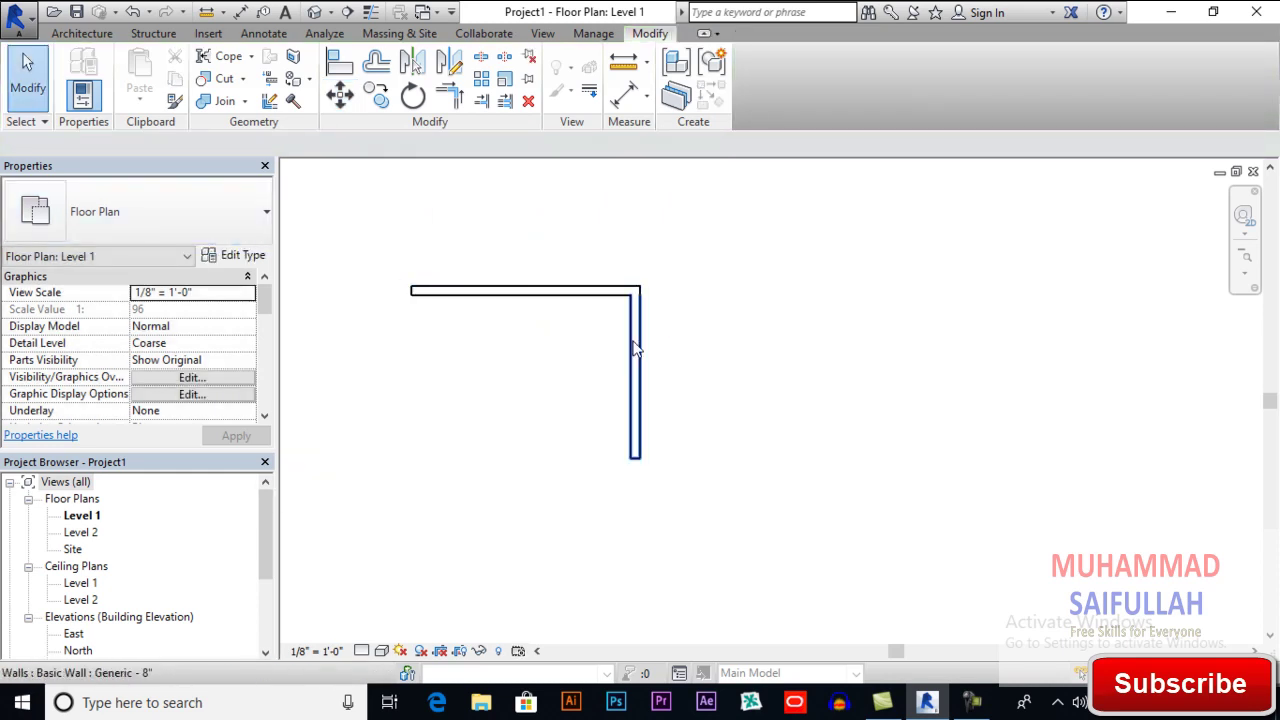
{"action": "left_click", "coordinate": [634, 349]}
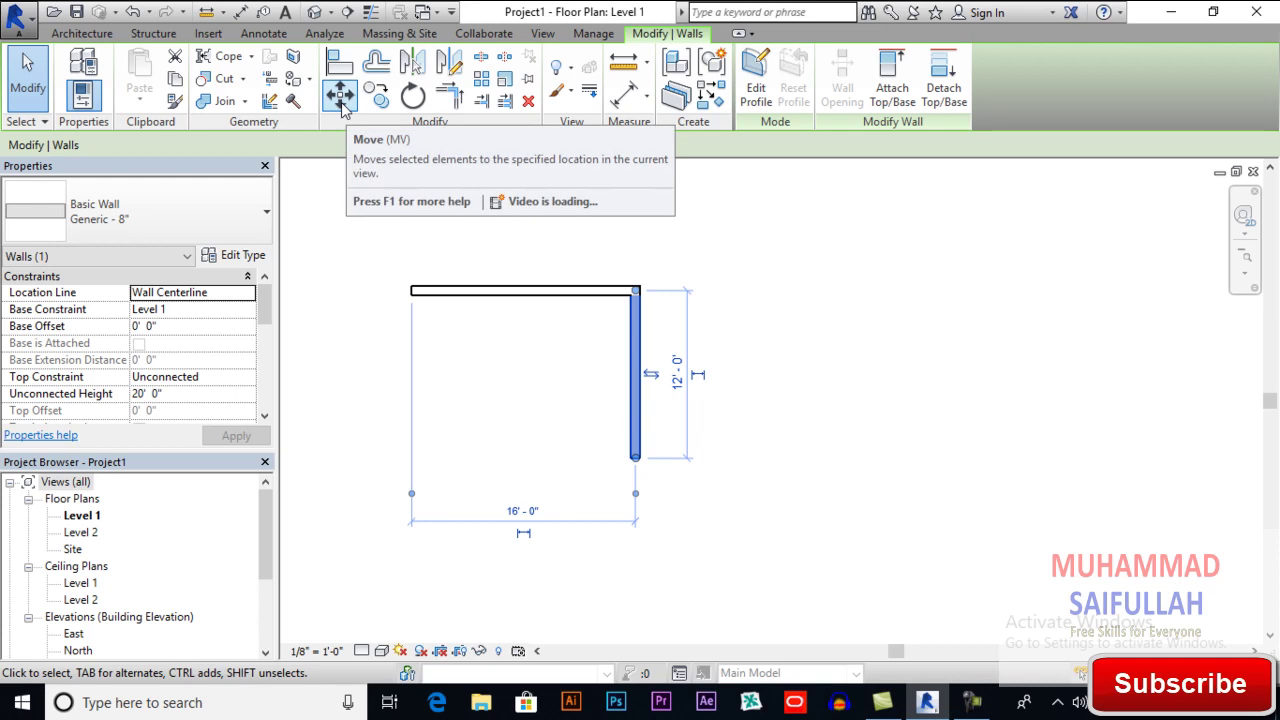
{"action": "left_click", "coordinate": [340, 97]}
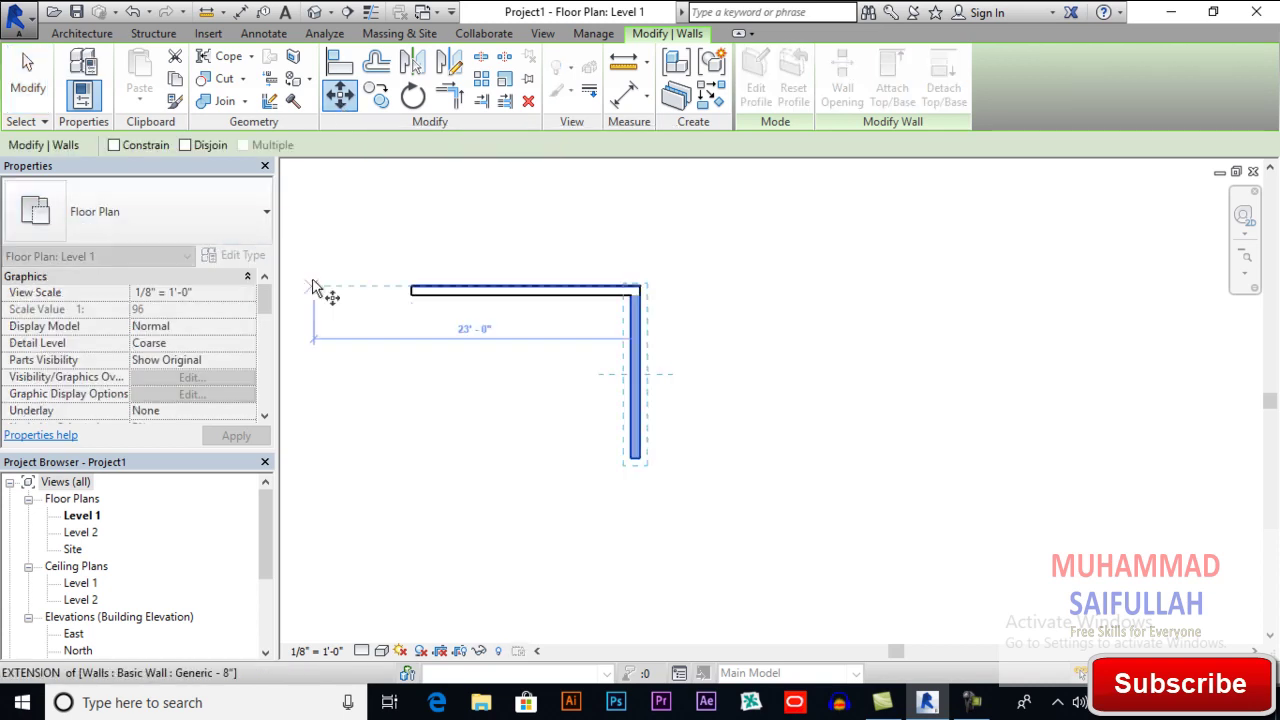
Step: With Constrain on, move the vertical wall about 8'-6" right from its midpoint, lengthening the top wall
{"action": "left_click", "coordinate": [114, 145]}
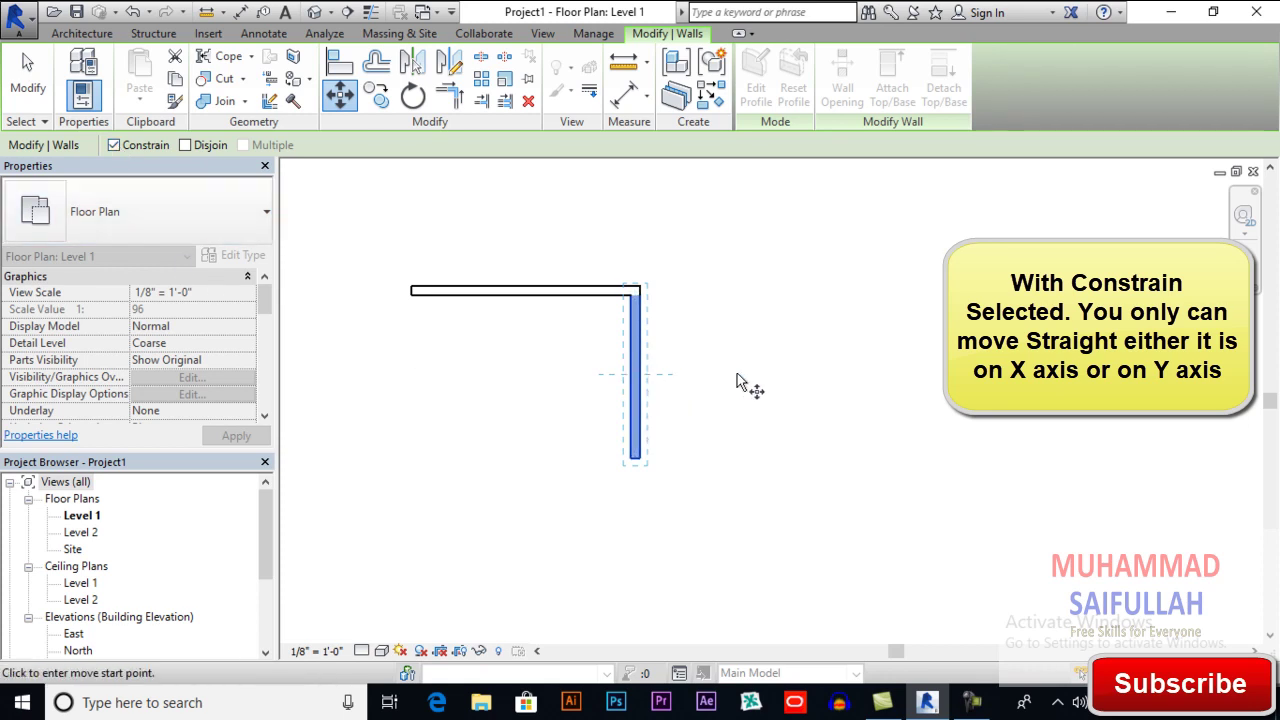
{"action": "scroll", "coordinate": [705, 398], "scroll_direction": "down", "scroll_amount": 1}
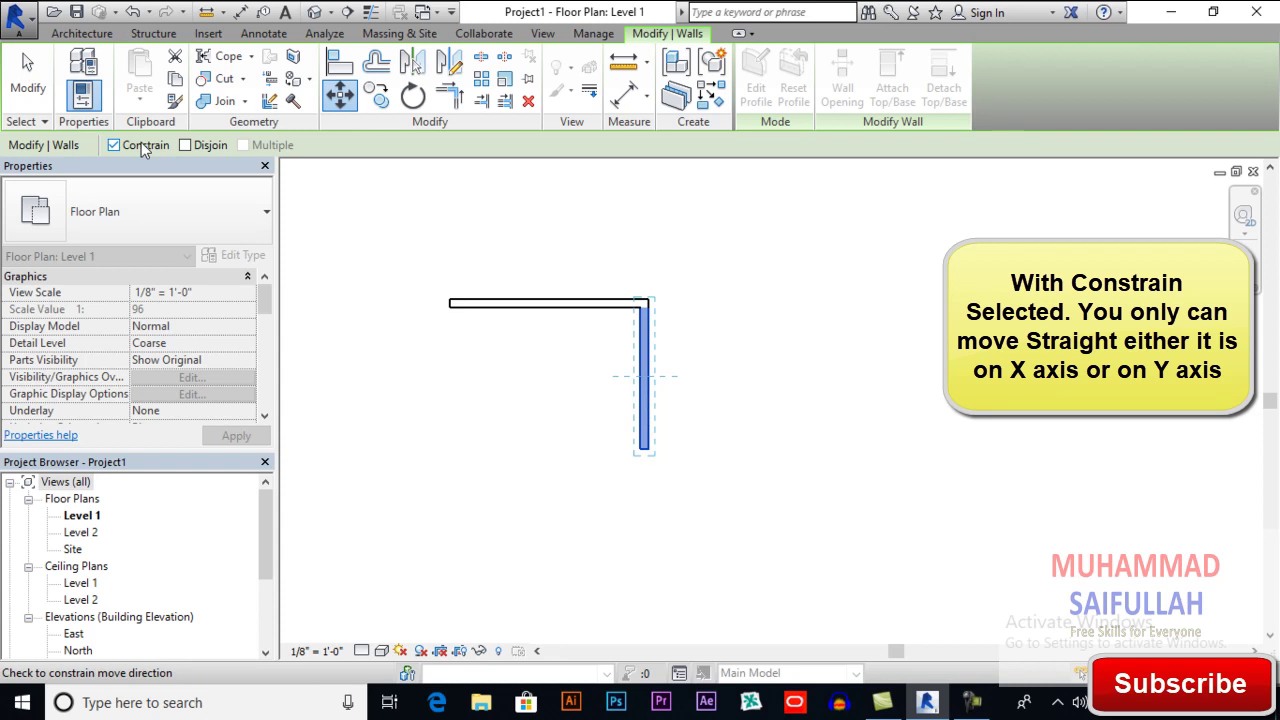
{"action": "left_click", "coordinate": [648, 378]}
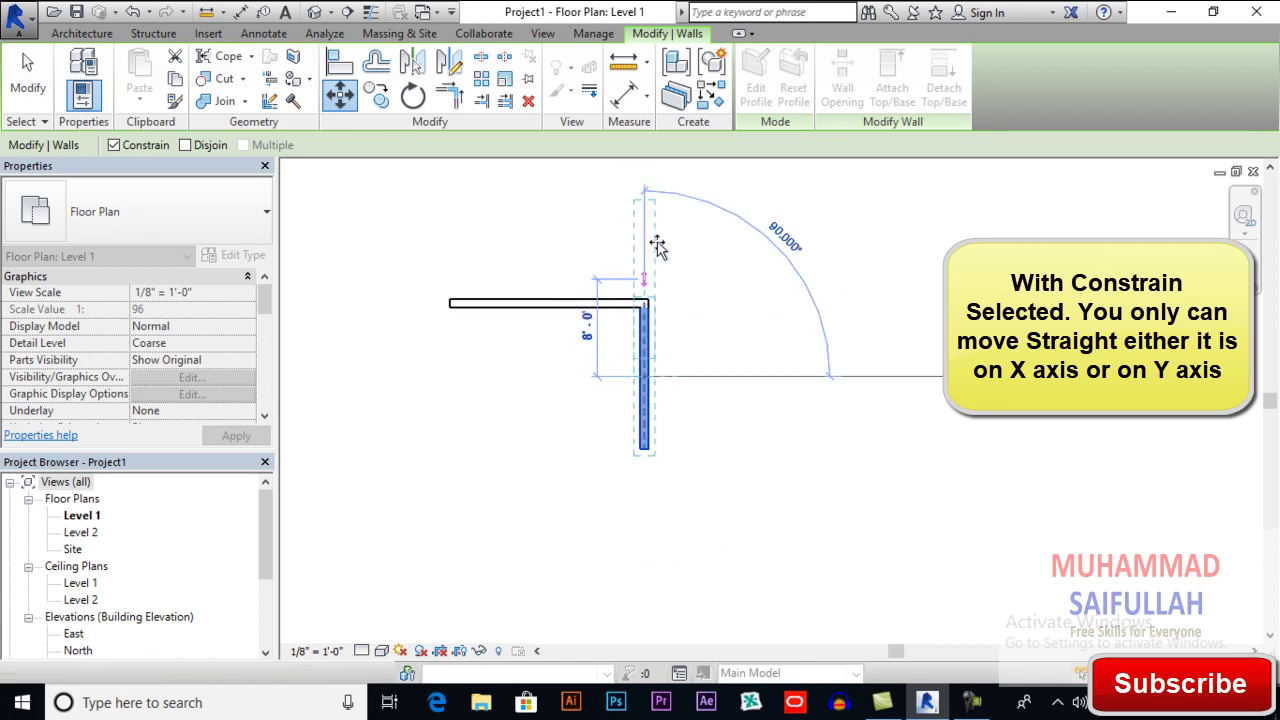
{"action": "scroll", "coordinate": [665, 400], "scroll_direction": "down", "scroll_amount": 2}
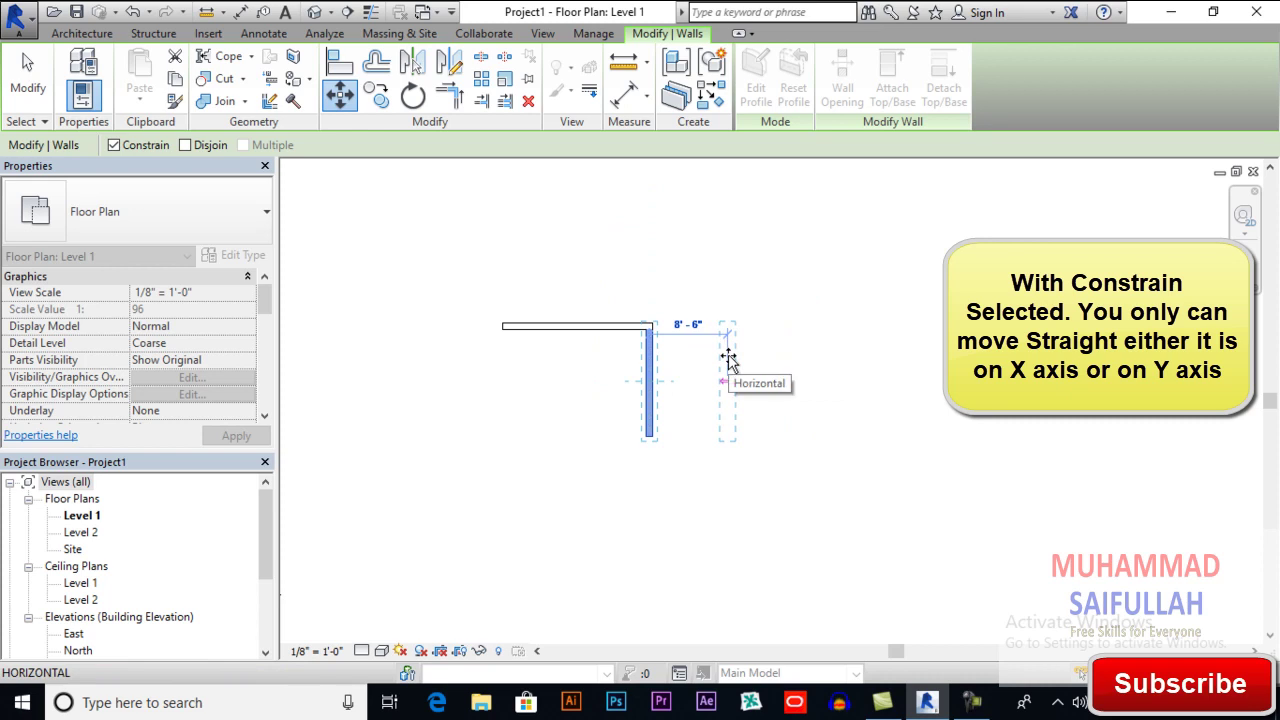
{"action": "left_click", "coordinate": [729, 355]}
{"action": "left_click", "coordinate": [640, 370]}
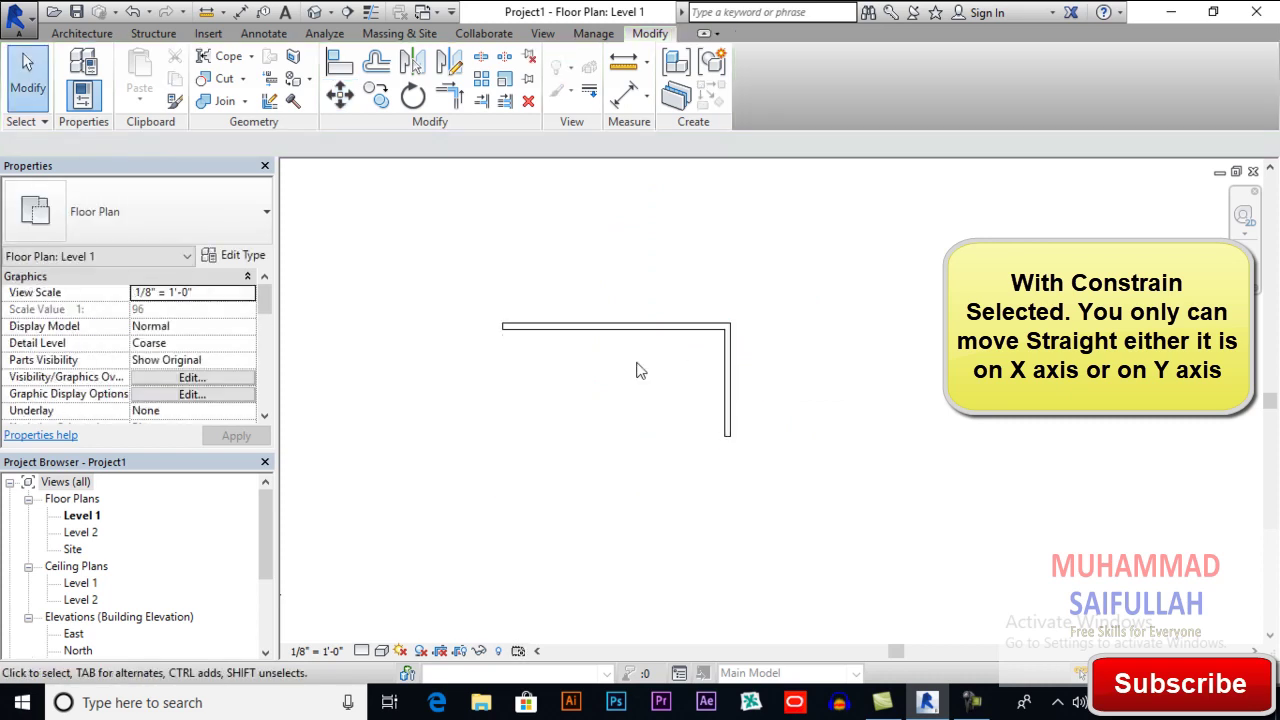
Step: Undo the move, attempt an unconstrained diagonal move of the vertical wall, and dismiss the reversed-element error
{"action": "key", "text": "ctrl+z"}
{"action": "left_click_drag", "start_coordinate": [682, 358], "coordinate": [609, 403]}
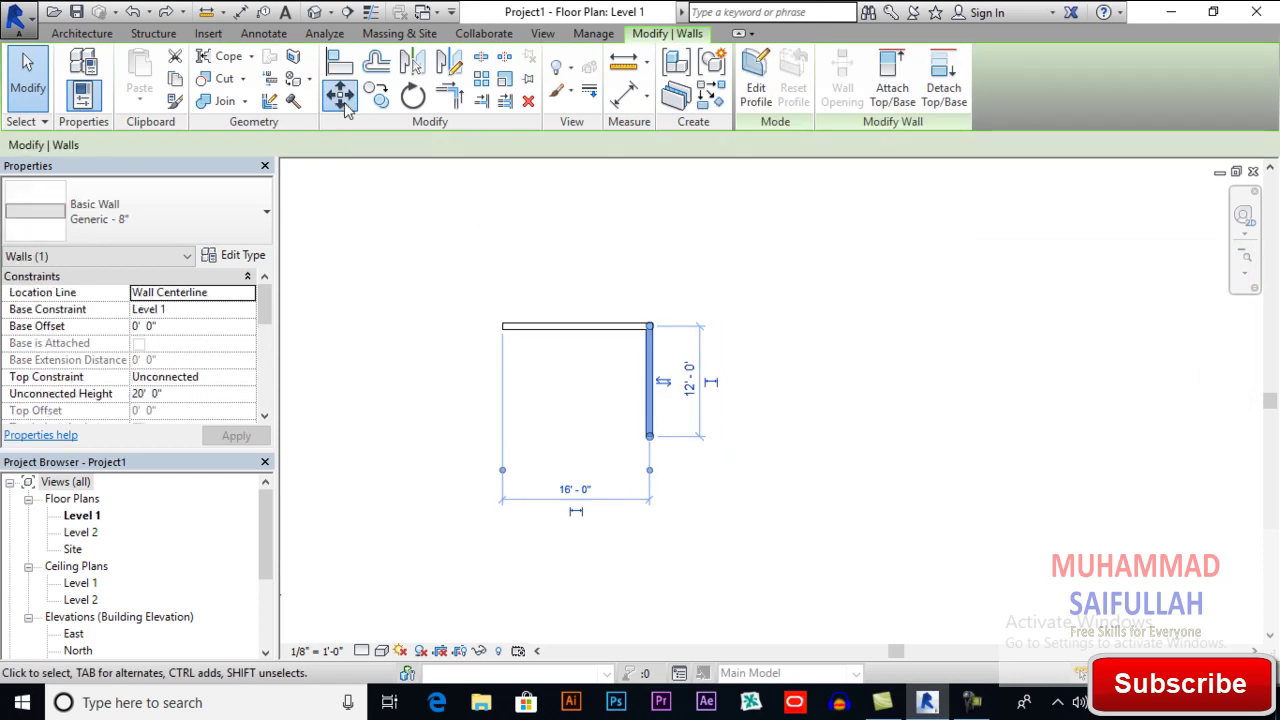
{"action": "left_click", "coordinate": [342, 100]}
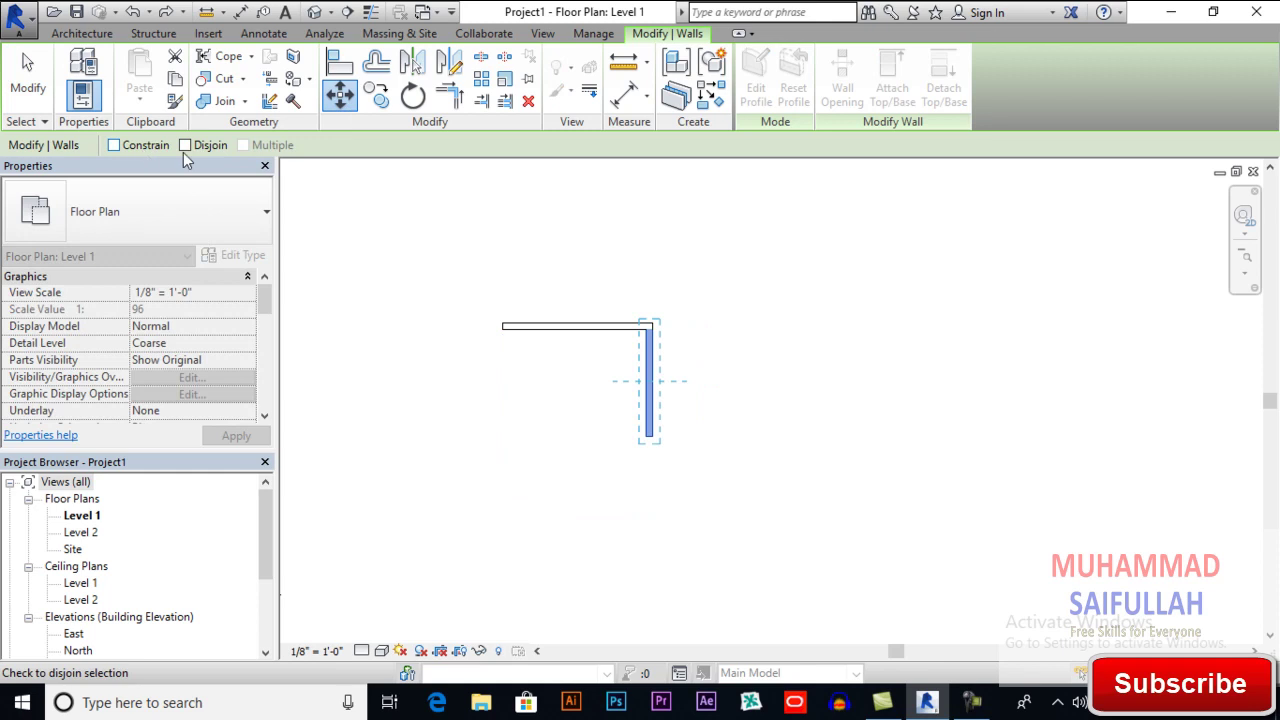
{"action": "left_click", "coordinate": [652, 389]}
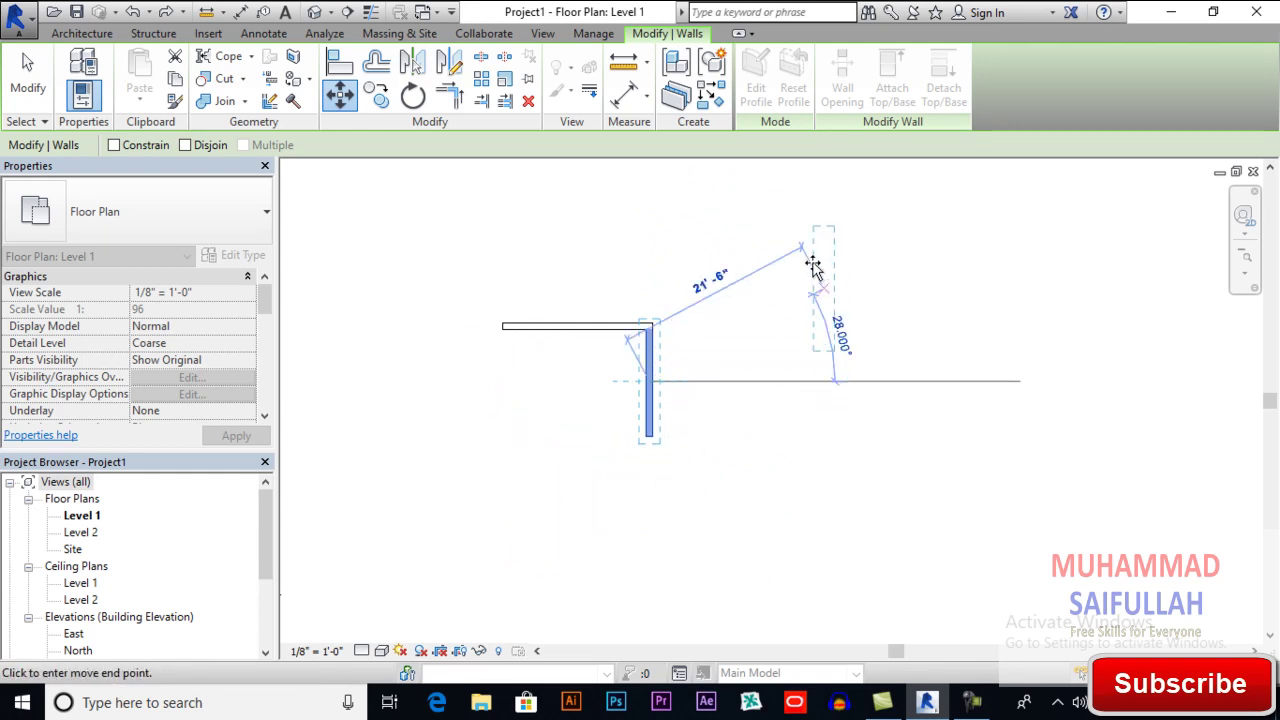
{"action": "left_click", "coordinate": [812, 263]}
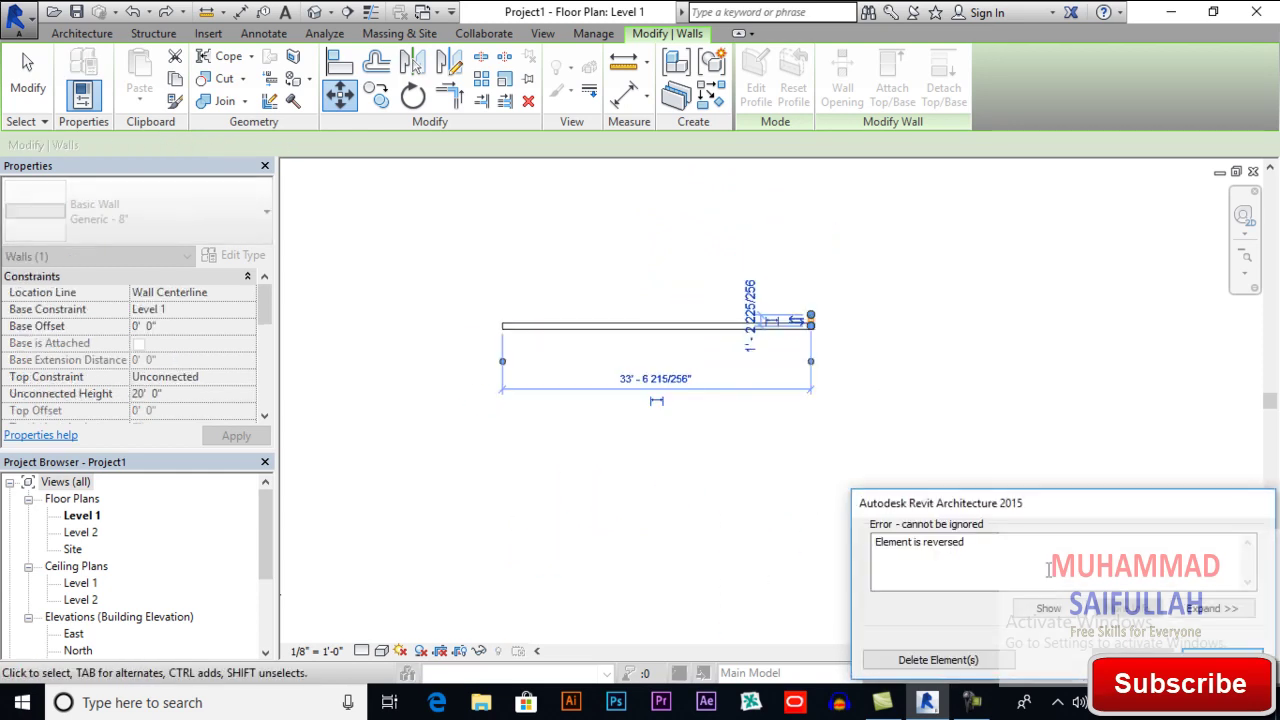
{"action": "key", "text": "Escape"}
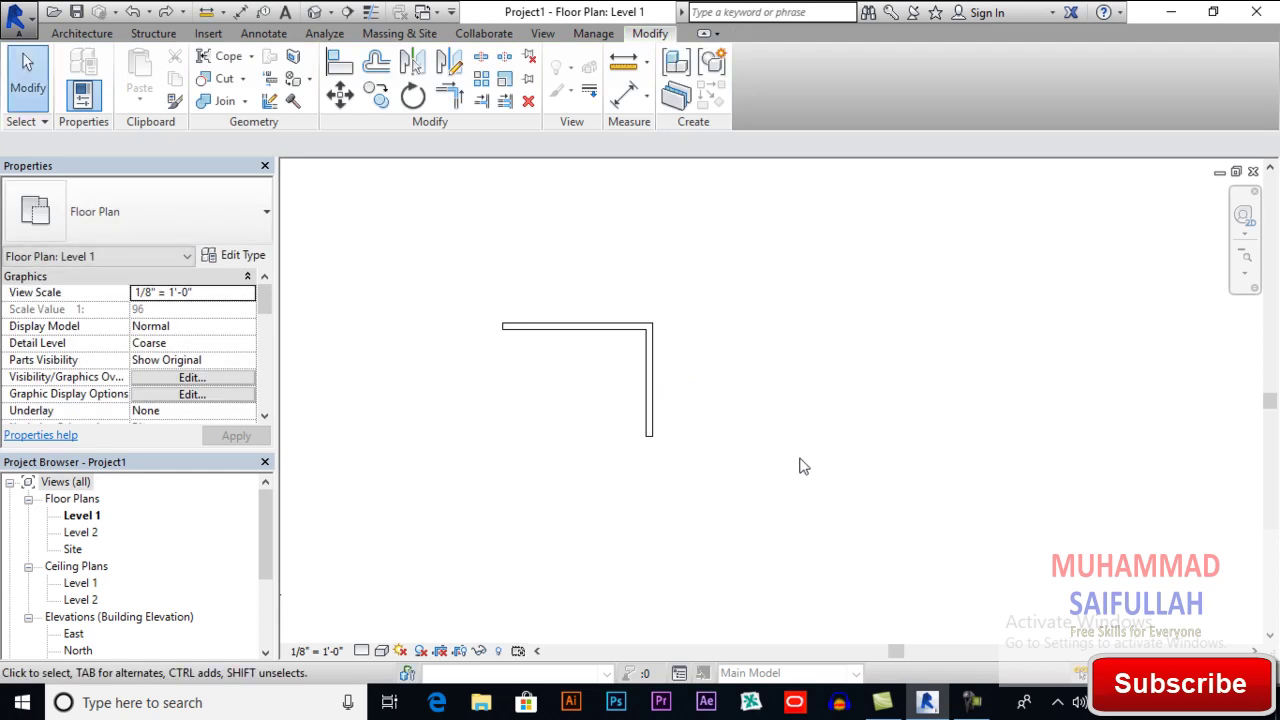
{"action": "left_click_drag", "start_coordinate": [679, 340], "coordinate": [620, 395]}
{"action": "left_click_drag", "start_coordinate": [714, 357], "coordinate": [603, 414]}
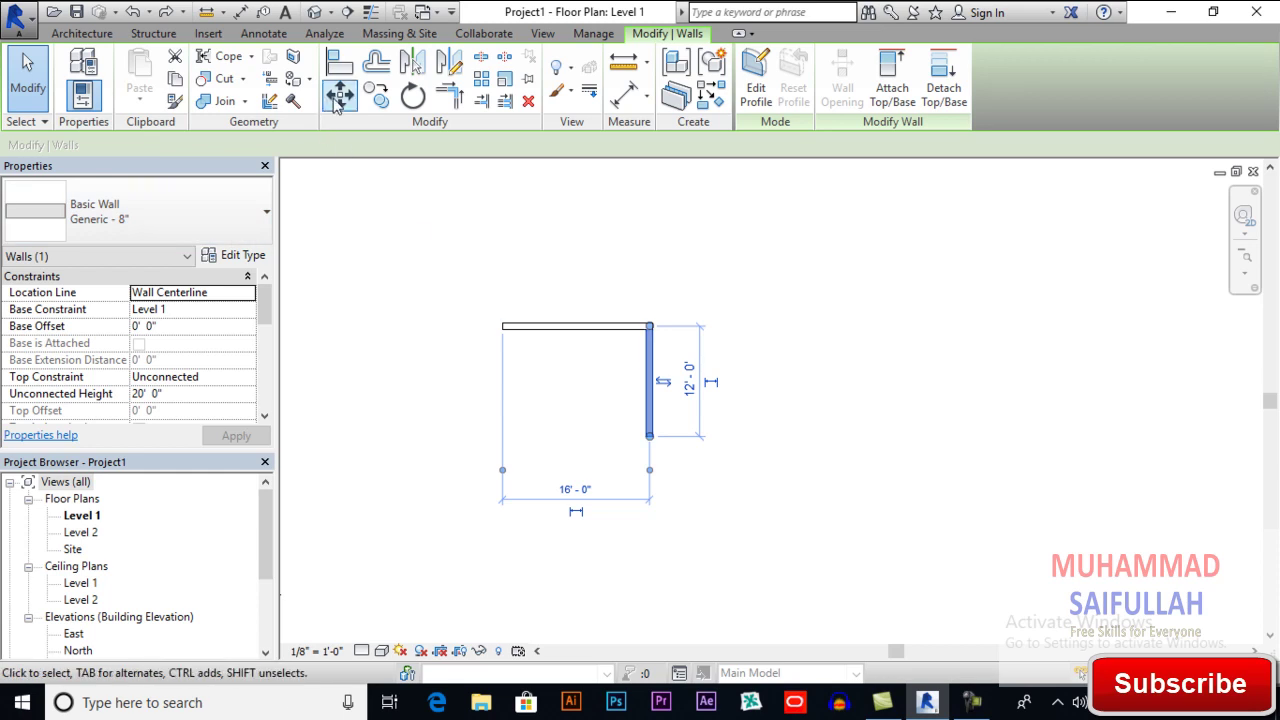
{"action": "left_click", "coordinate": [337, 100]}
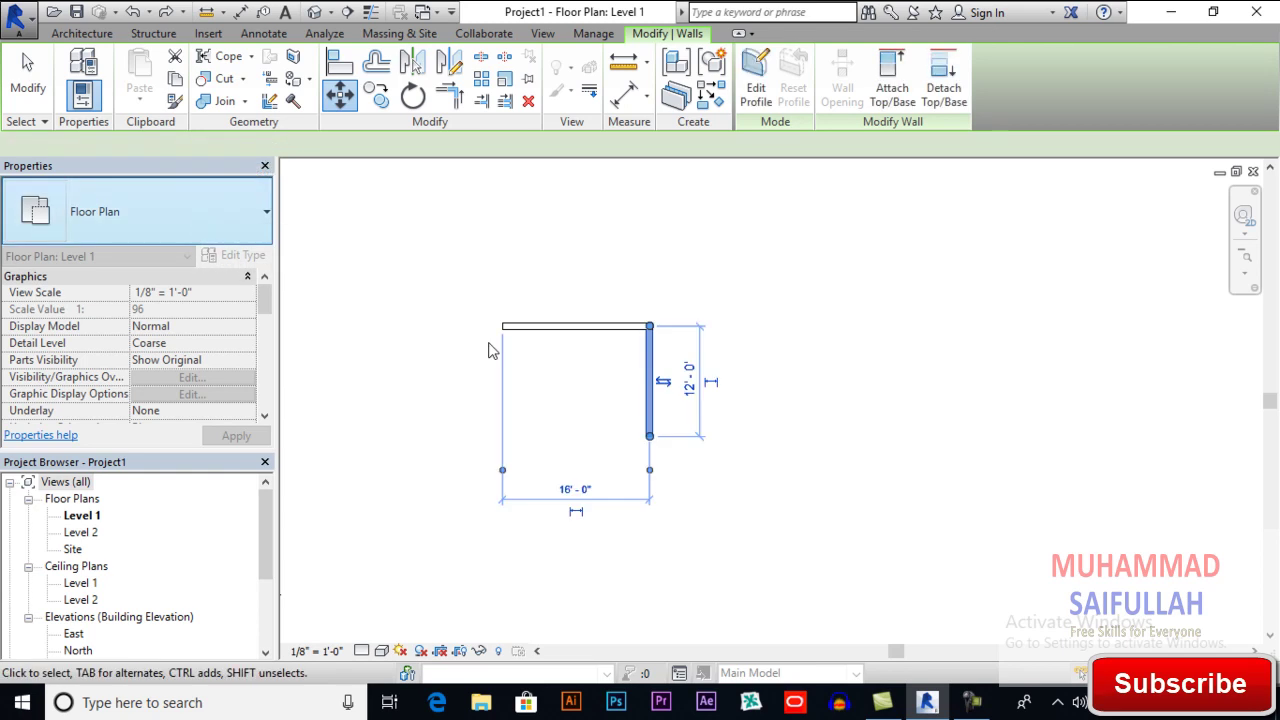
{"action": "key", "text": "Escape"}
{"action": "scroll", "coordinate": [614, 374], "scroll_direction": "up", "scroll_amount": 2}
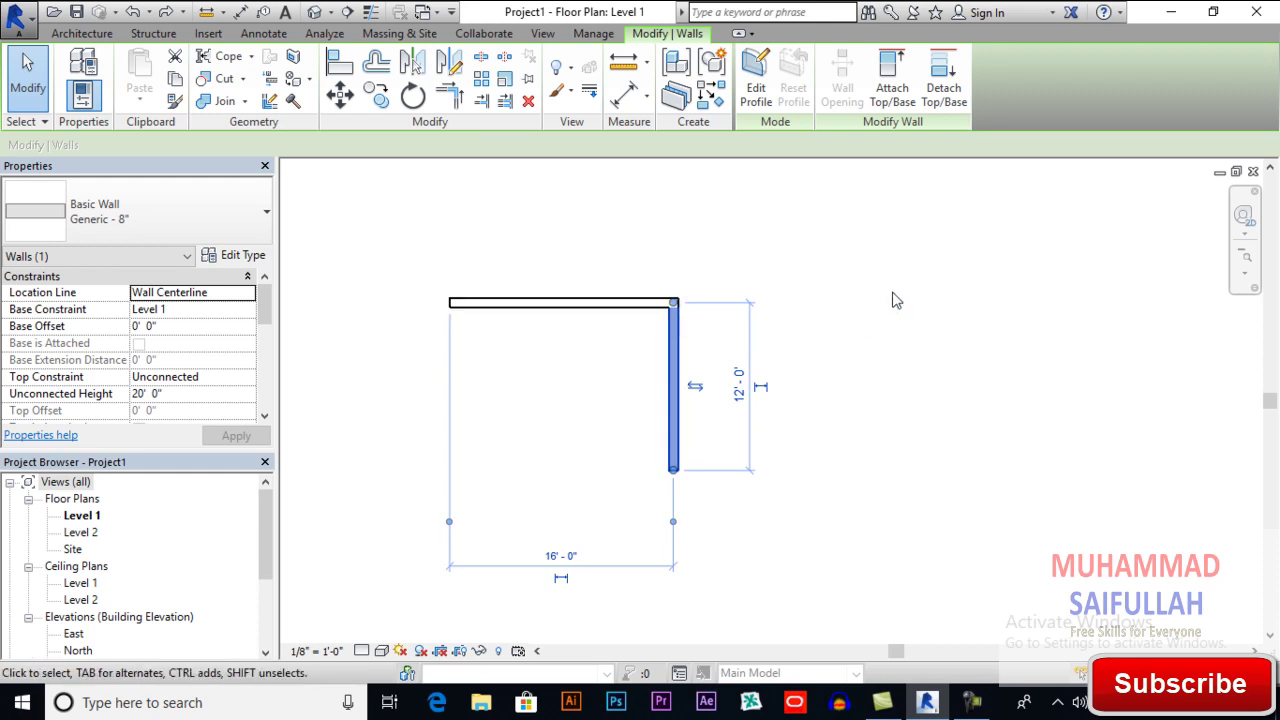
{"action": "left_click", "coordinate": [848, 300]}
{"action": "scroll", "coordinate": [657, 336], "scroll_direction": "up", "scroll_amount": 2}
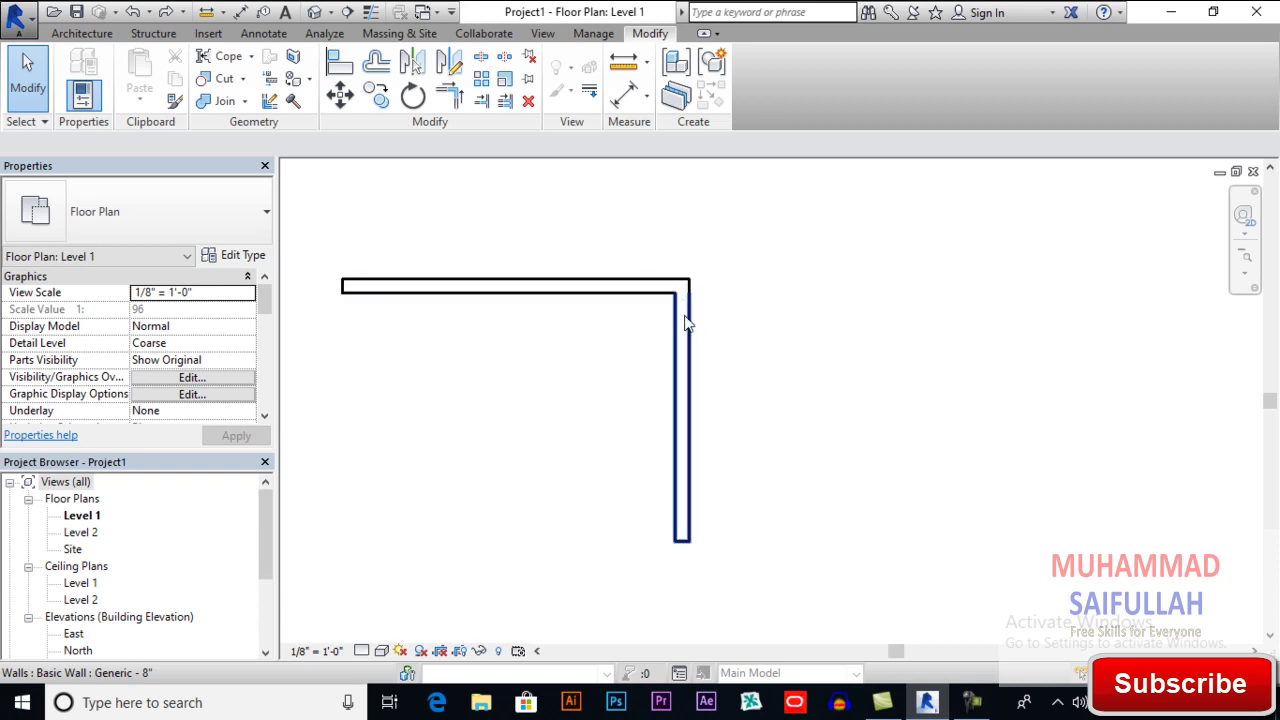
{"action": "scroll", "coordinate": [599, 303], "scroll_direction": "down", "scroll_amount": 1}
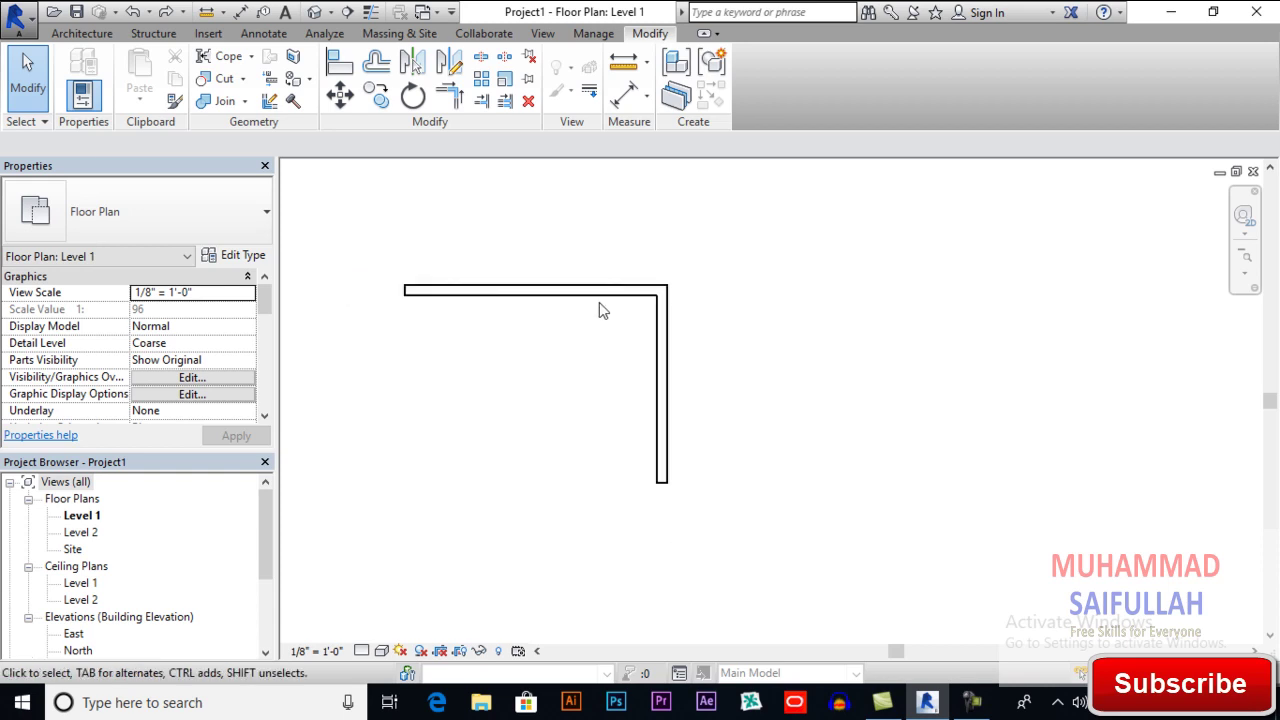
{"action": "left_click_drag", "start_coordinate": [686, 325], "coordinate": [615, 385]}
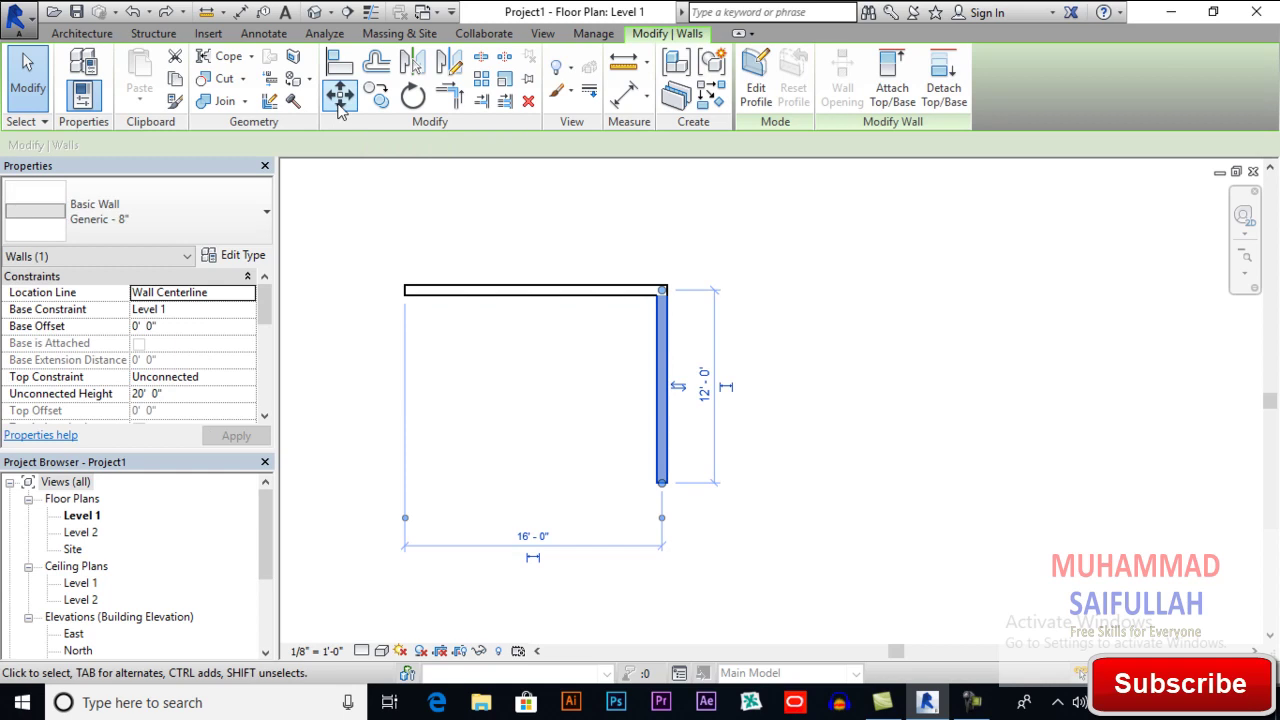
{"action": "left_click", "coordinate": [339, 93]}
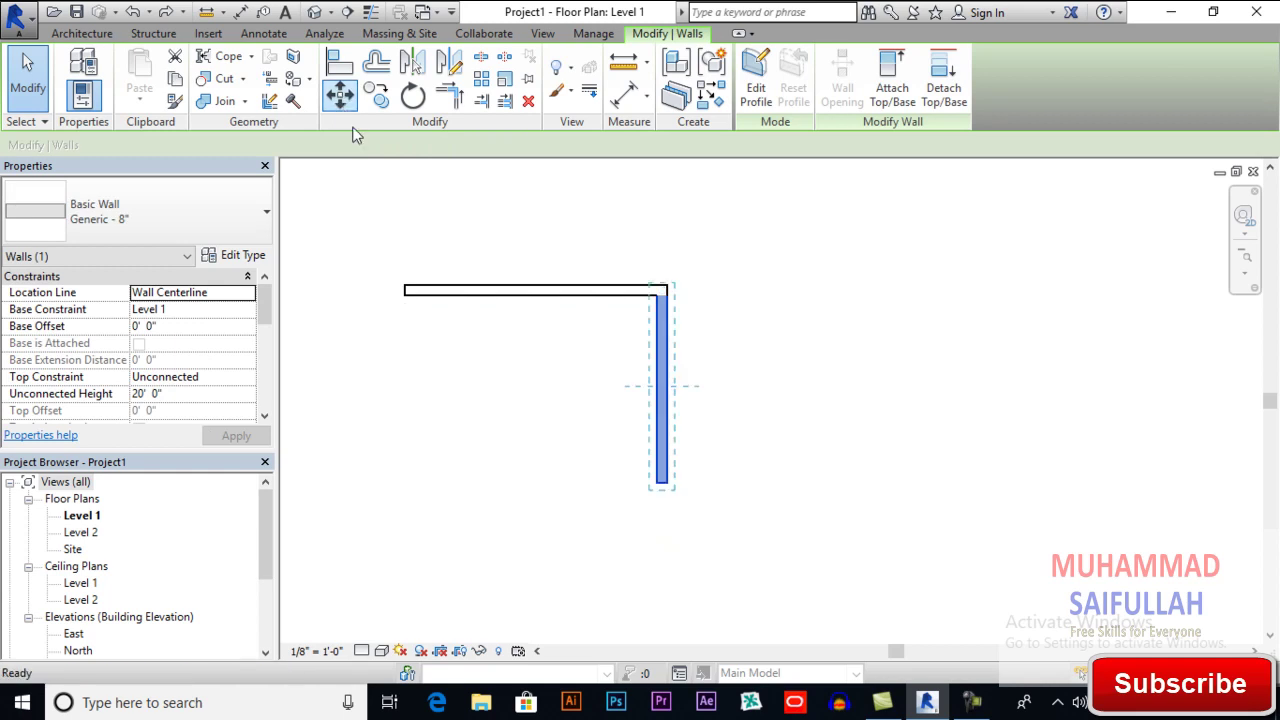
{"action": "left_click", "coordinate": [661, 390]}
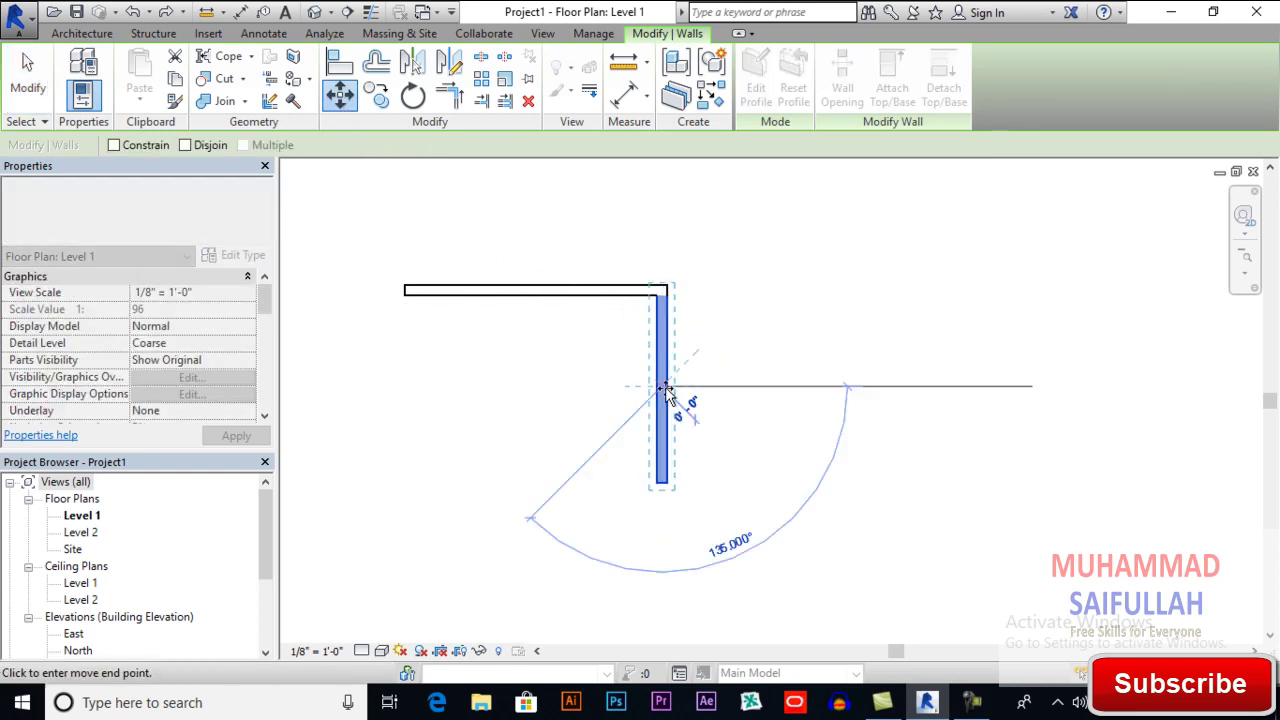
{"action": "left_click", "coordinate": [901, 387]}
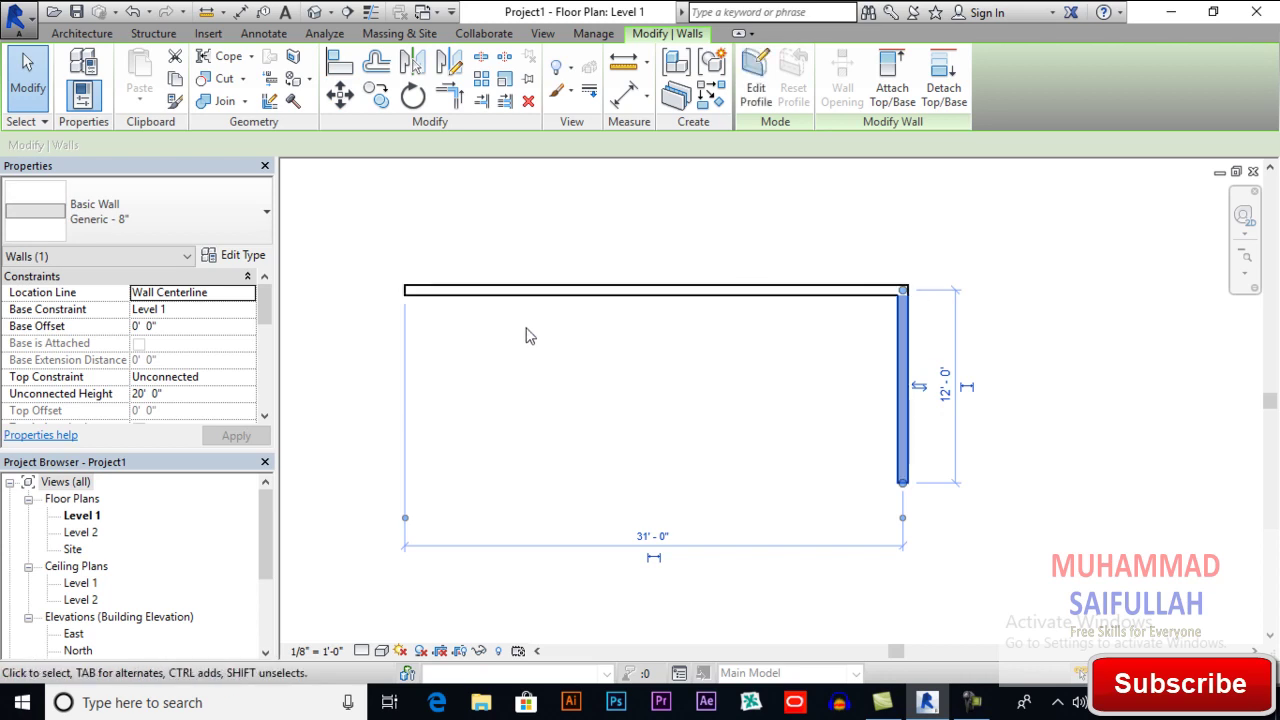
{"action": "left_click", "coordinate": [711, 400]}
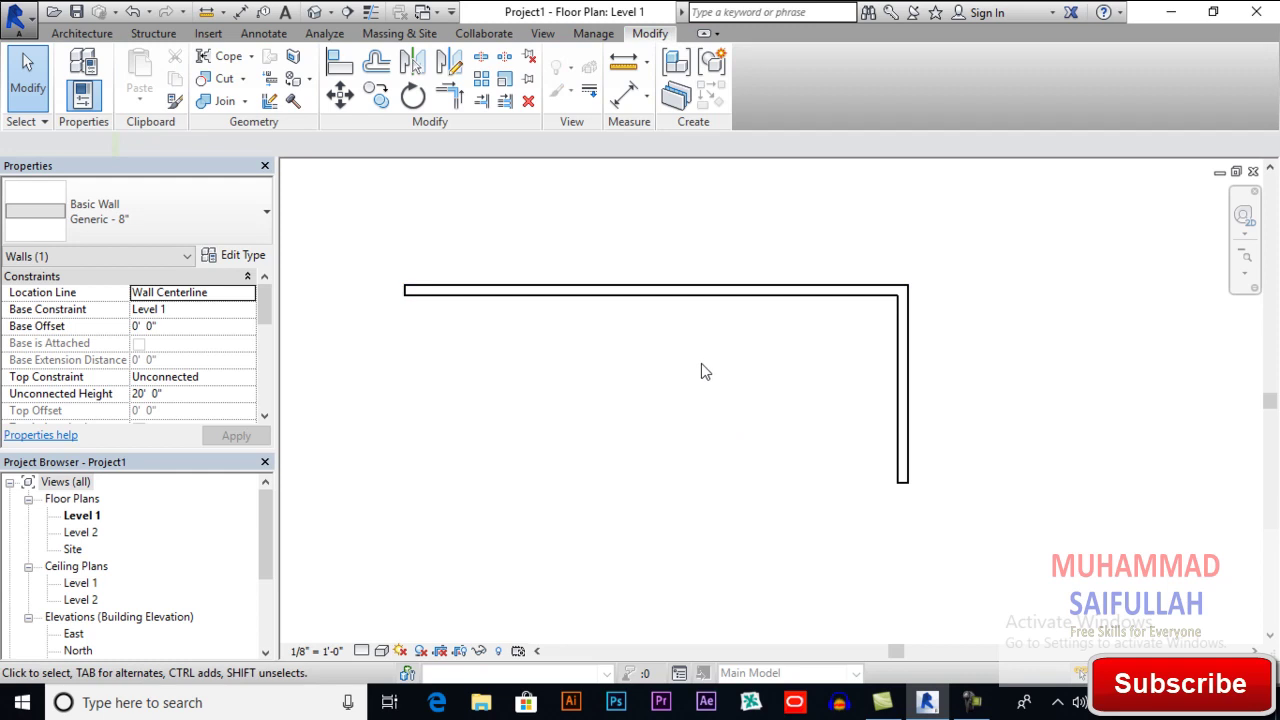
{"action": "key", "text": "ctrl+z"}
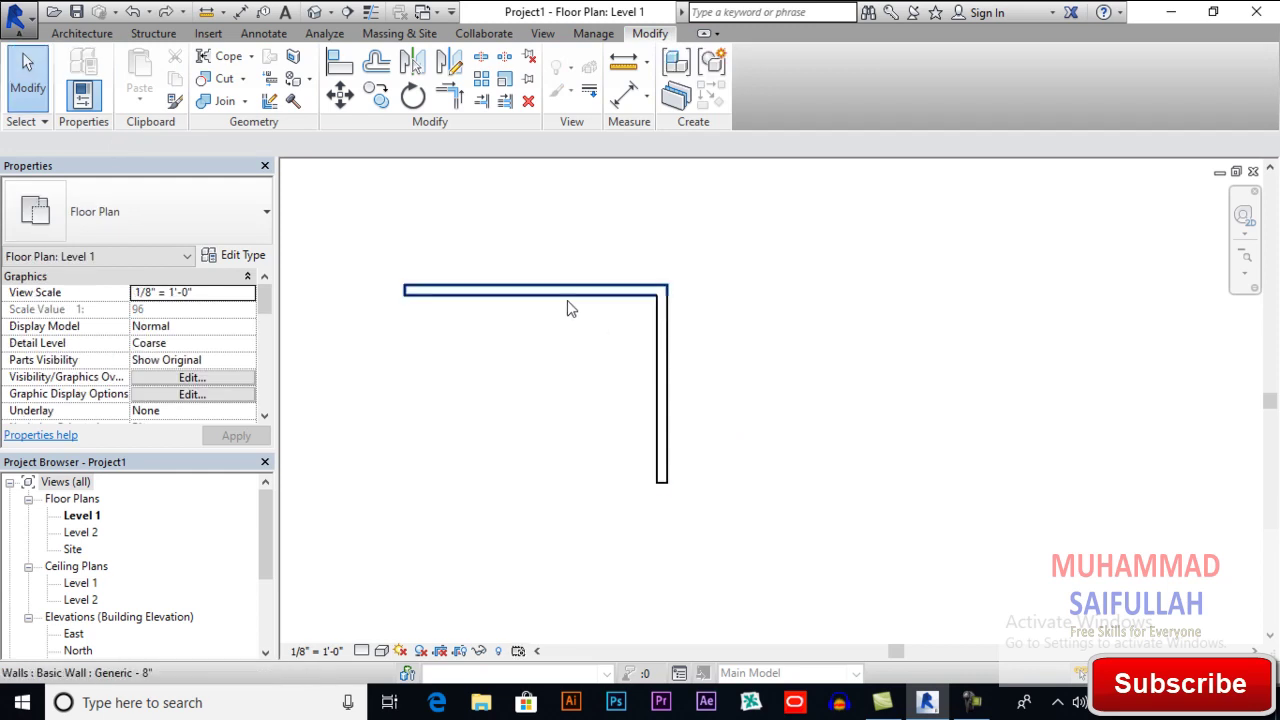
Step: Move the vertical wall 17'-6" right with Disjoin on, separating it from the top wall
{"action": "left_click", "coordinate": [567, 295]}
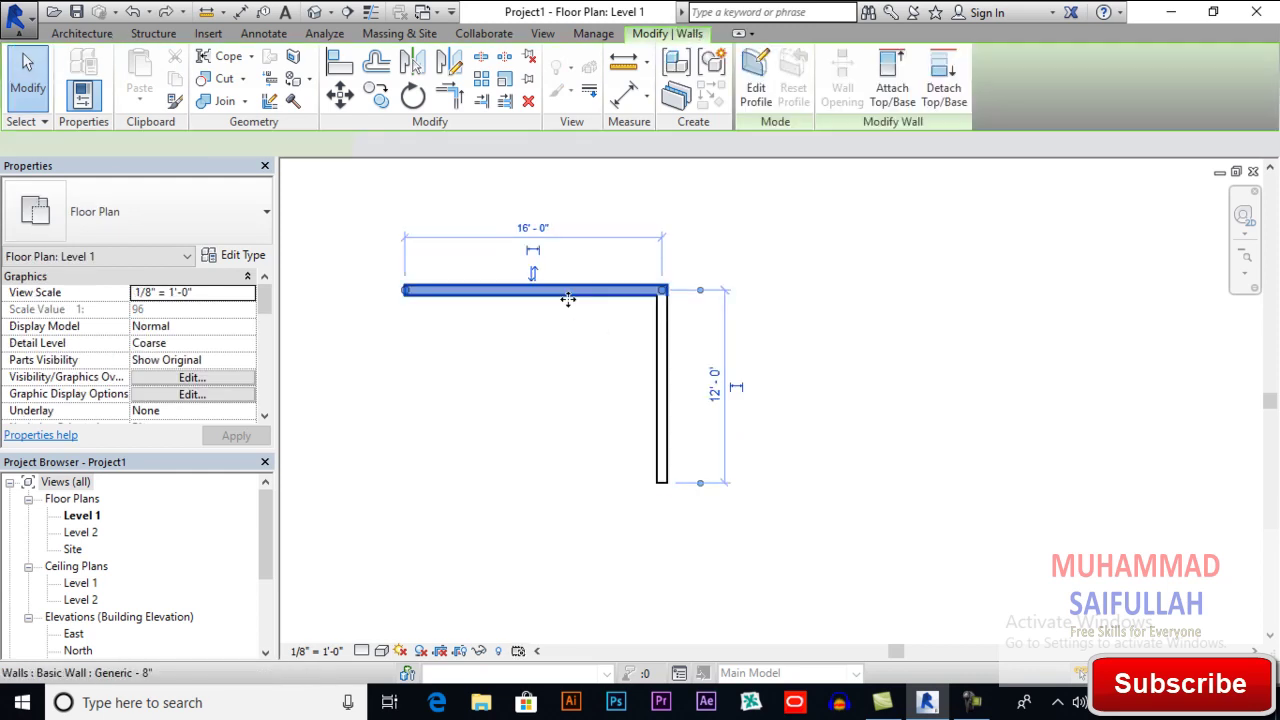
{"action": "left_click", "coordinate": [790, 350]}
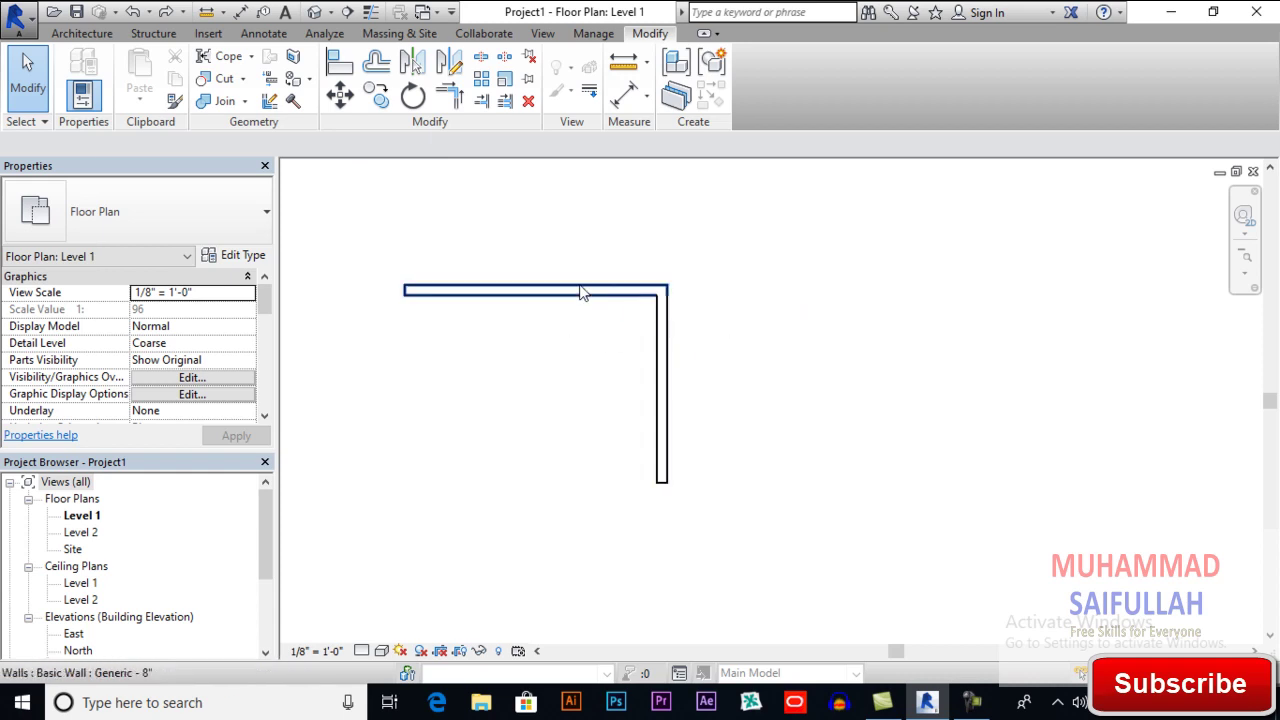
{"action": "left_click_drag", "start_coordinate": [739, 337], "coordinate": [537, 358]}
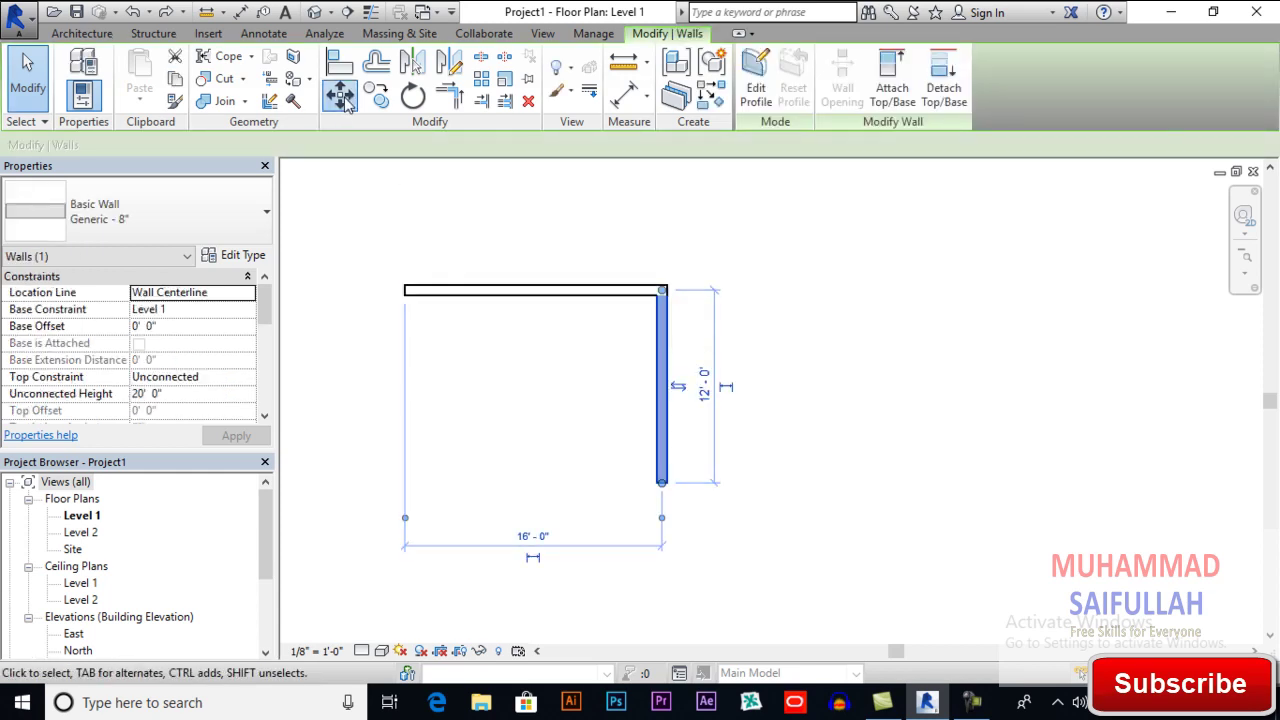
{"action": "left_click", "coordinate": [340, 94]}
{"action": "left_click", "coordinate": [185, 145]}
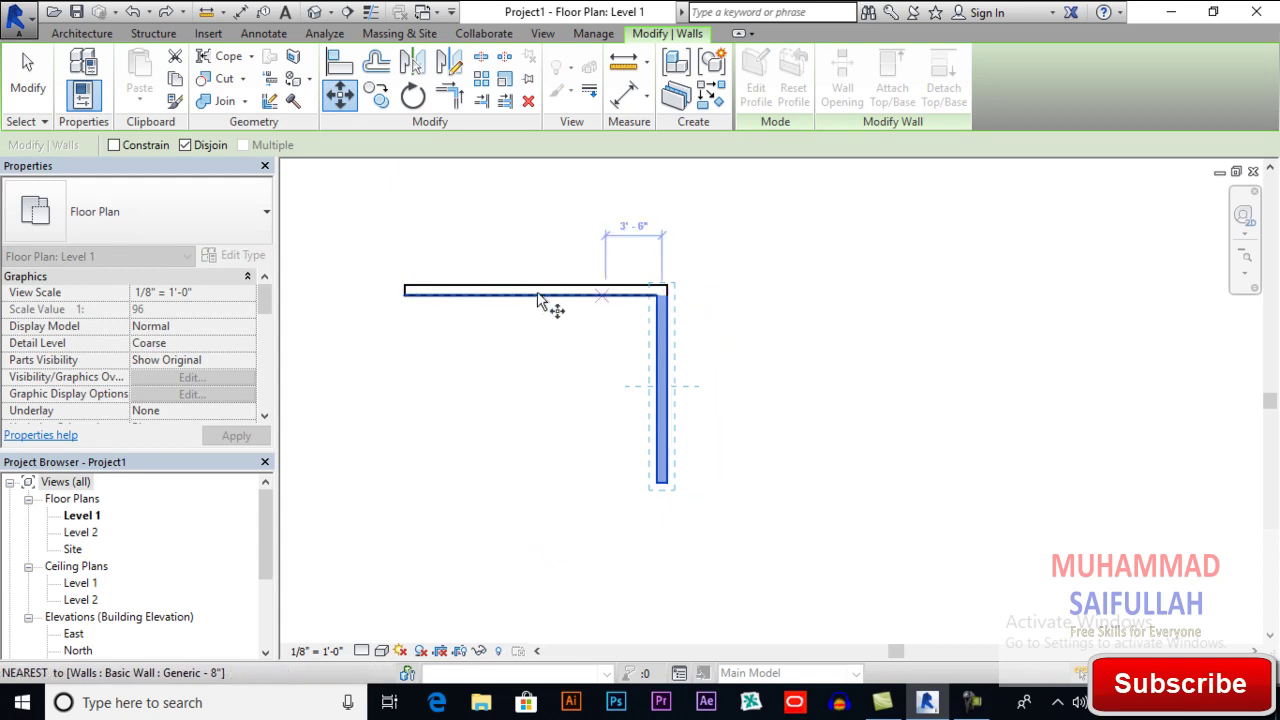
{"action": "left_click", "coordinate": [665, 391]}
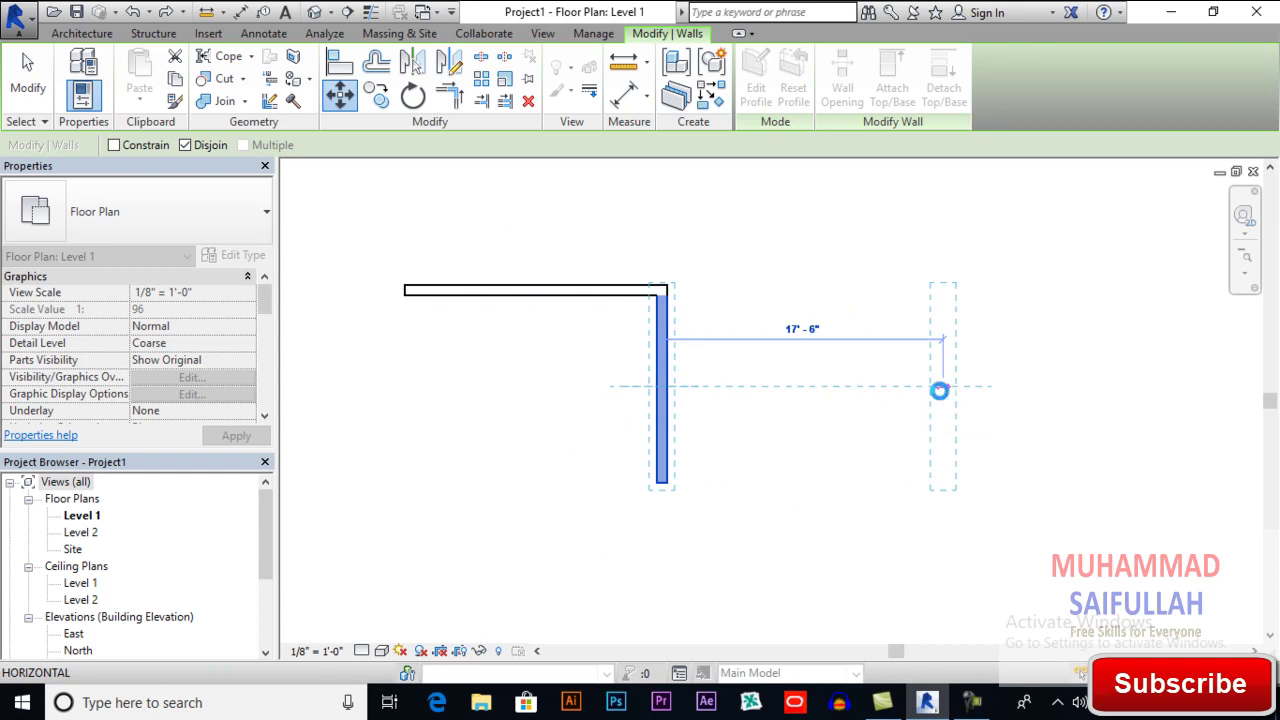
{"action": "left_click", "coordinate": [941, 392]}
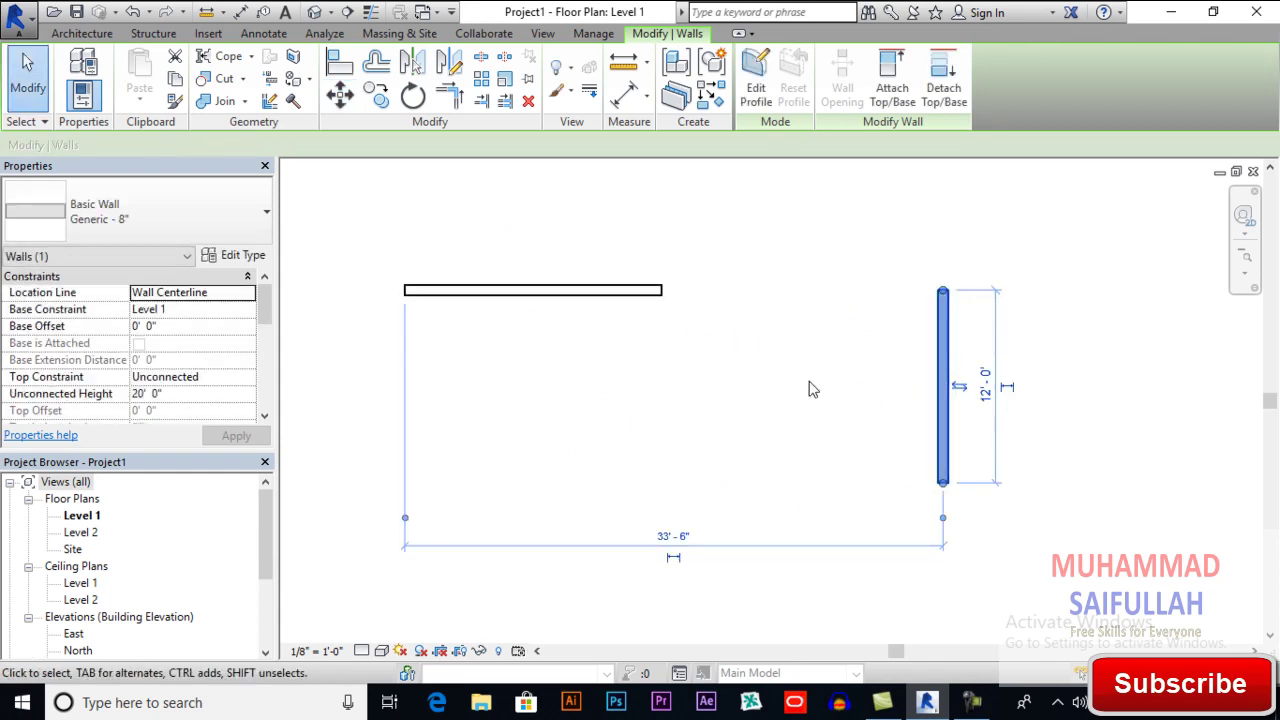
{"action": "left_click", "coordinate": [809, 389]}
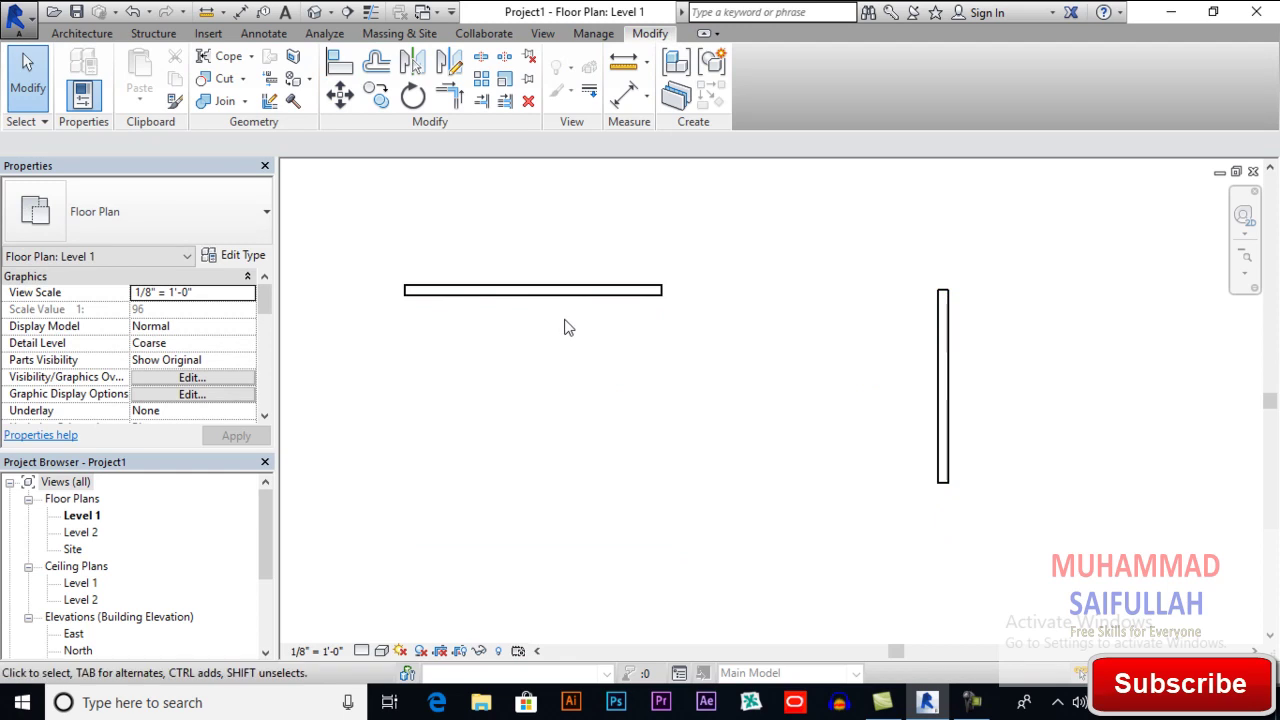
Step: Undo the disjoined move, then move the vertical wall 10' from its midpoint
{"action": "key", "text": "ctrl+z"}
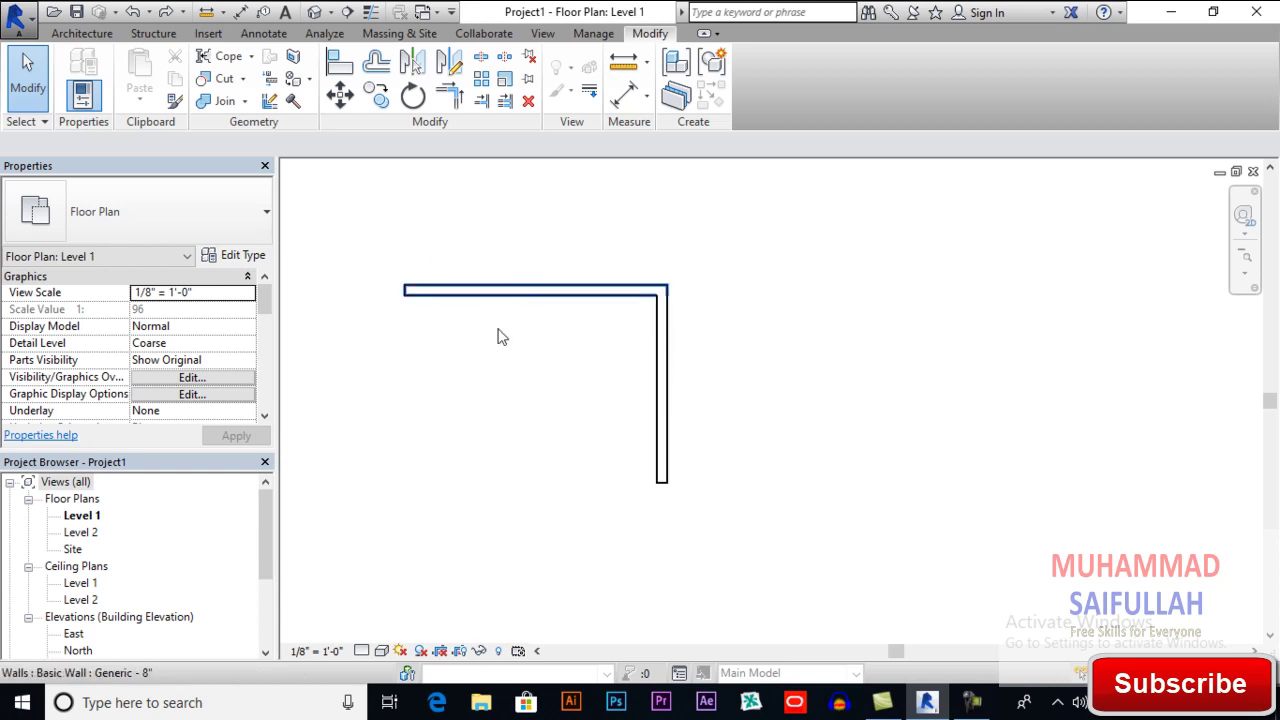
{"action": "mouse_move", "coordinate": [605, 359]}
{"action": "middle_mouse_down"}
{"action": "mouse_move", "coordinate": [645, 367]}
{"action": "mouse_move", "coordinate": [609, 381]}
{"action": "middle_mouse_up"}
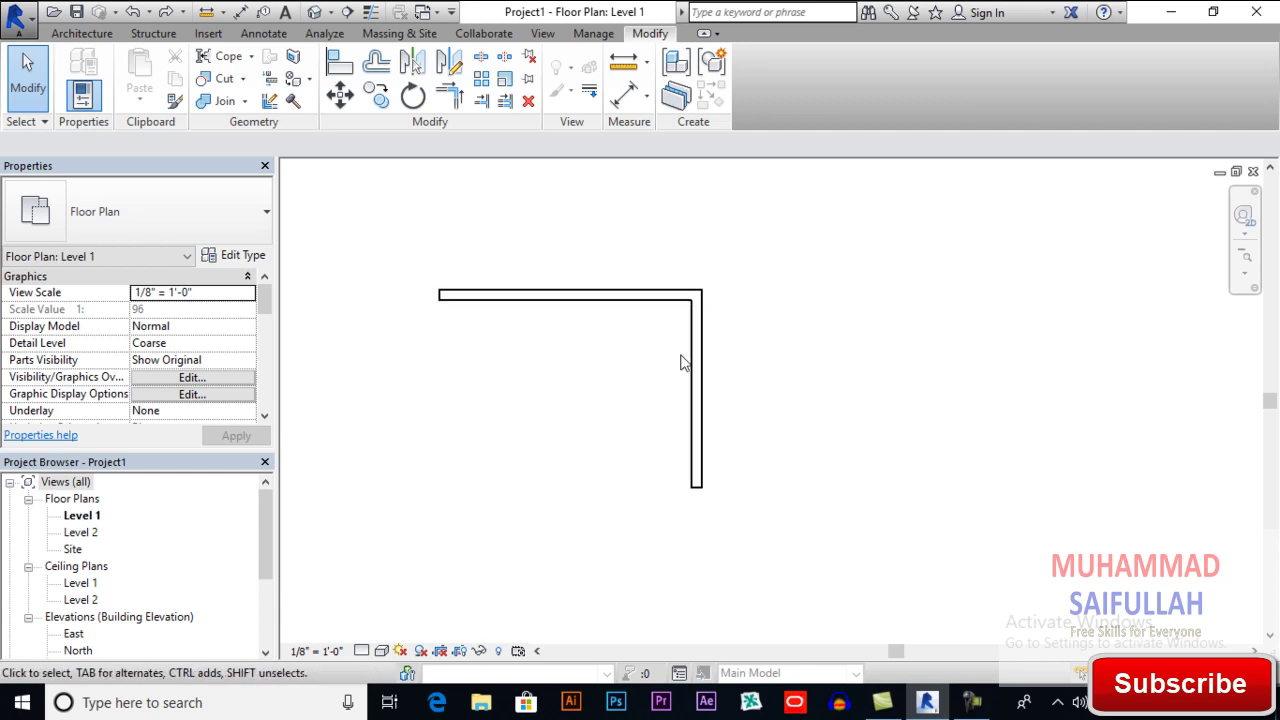
{"action": "left_click", "coordinate": [696, 364]}
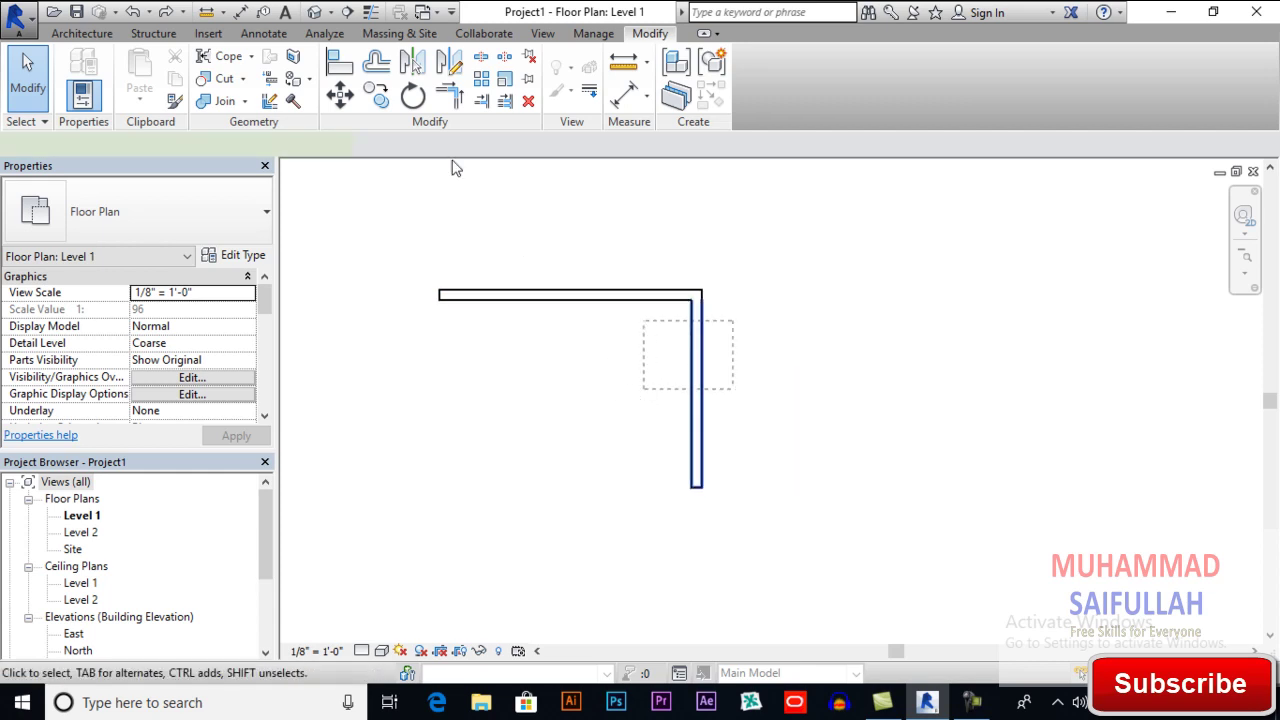
{"action": "left_click", "coordinate": [703, 398]}
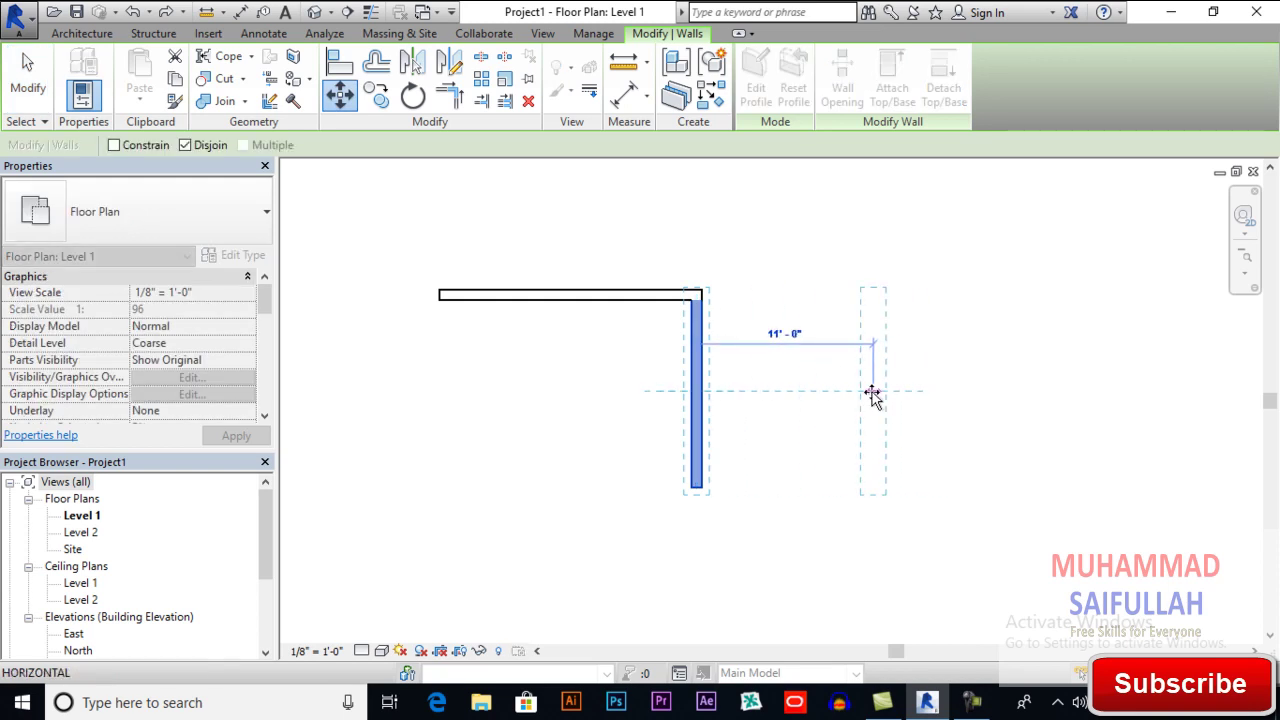
{"action": "type", "text": "10'"}
{"action": "key", "text": "Return"}
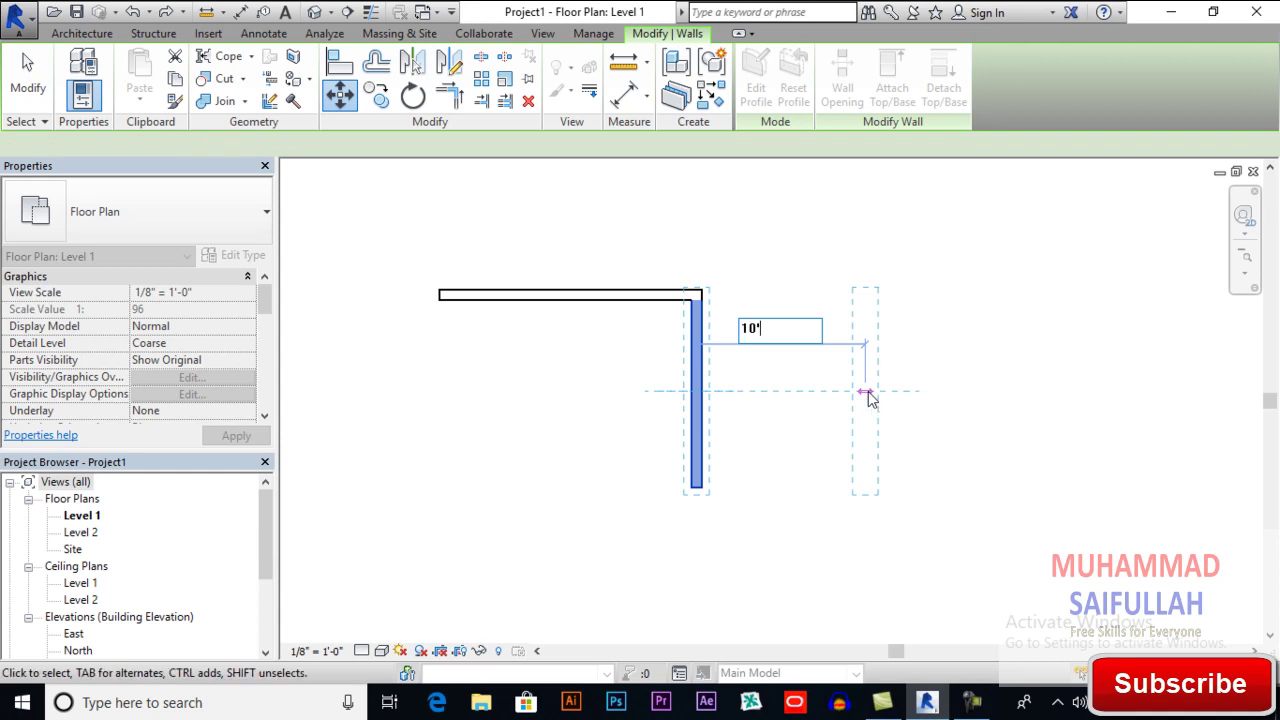
{"action": "left_click", "coordinate": [731, 400]}
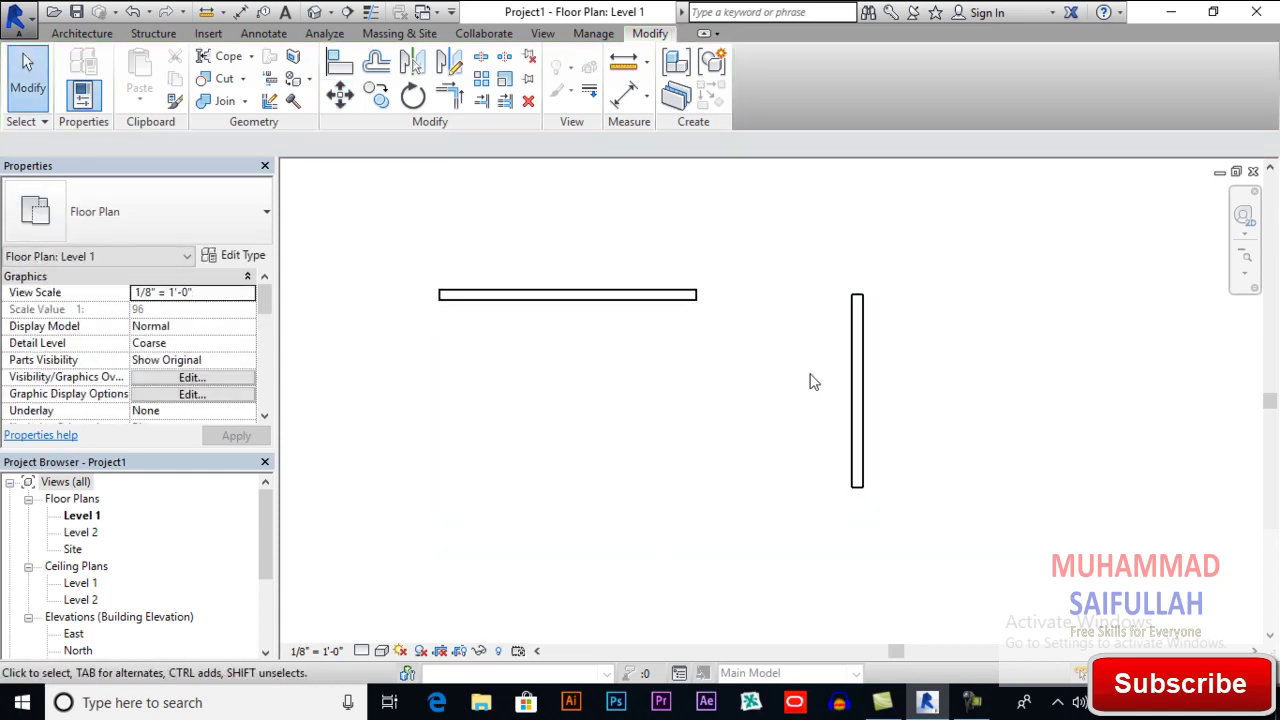
Step: Drag the vertical wall back left onto the top wall, then undo the recent wall moves
{"action": "left_click", "coordinate": [847, 393]}
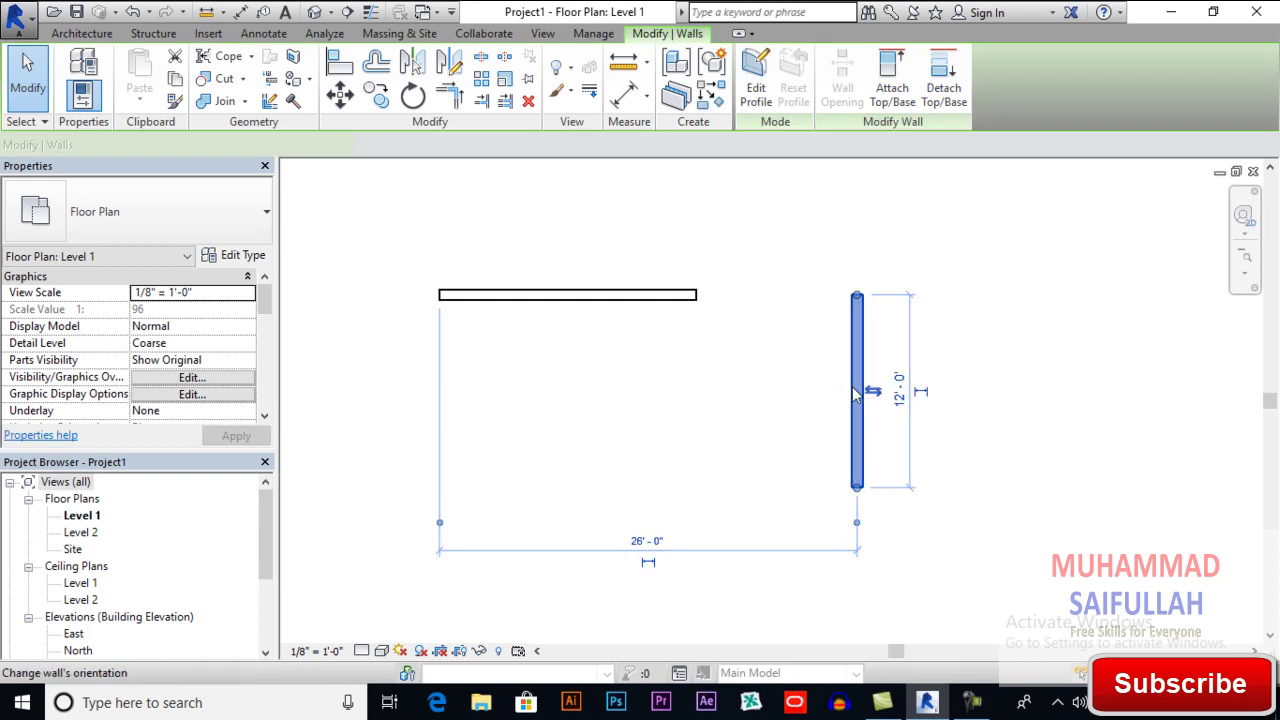
{"action": "left_click_drag", "start_coordinate": [853, 381], "coordinate": [660, 383]}
{"action": "left_click", "coordinate": [843, 315]}
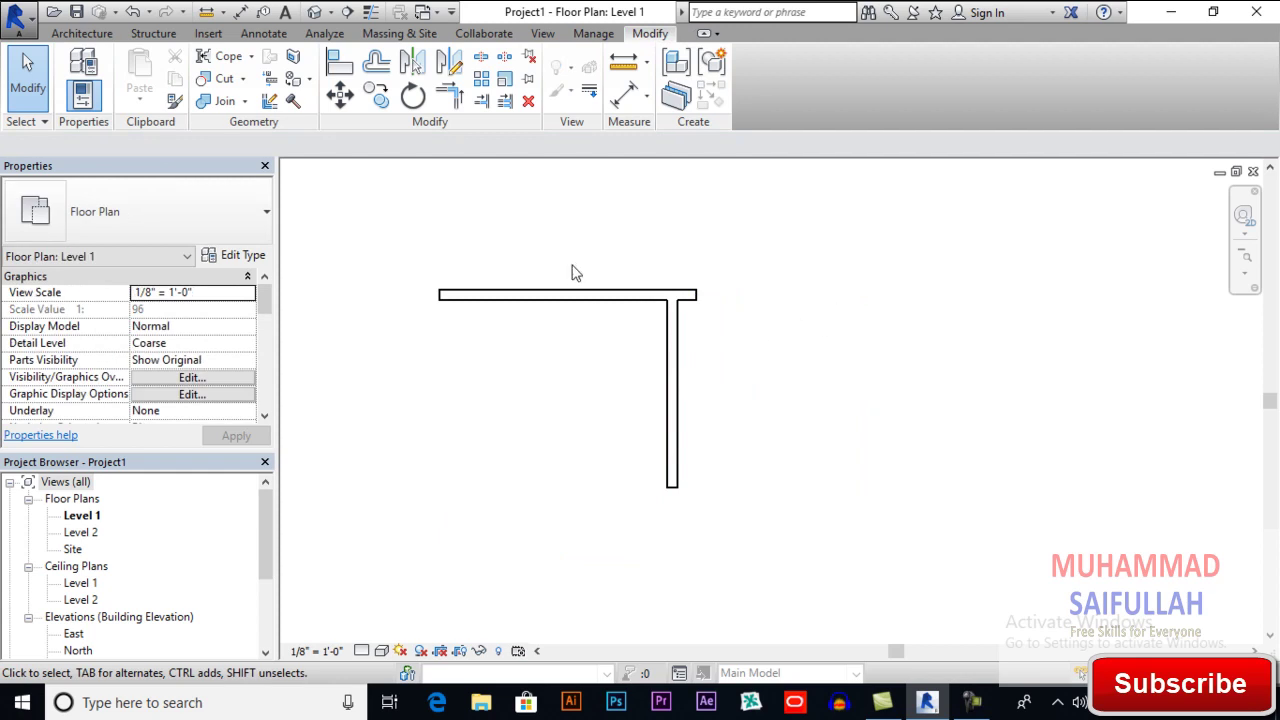
{"action": "key", "text": "ctrl+z"}
{"action": "key", "text": "ctrl+z"}
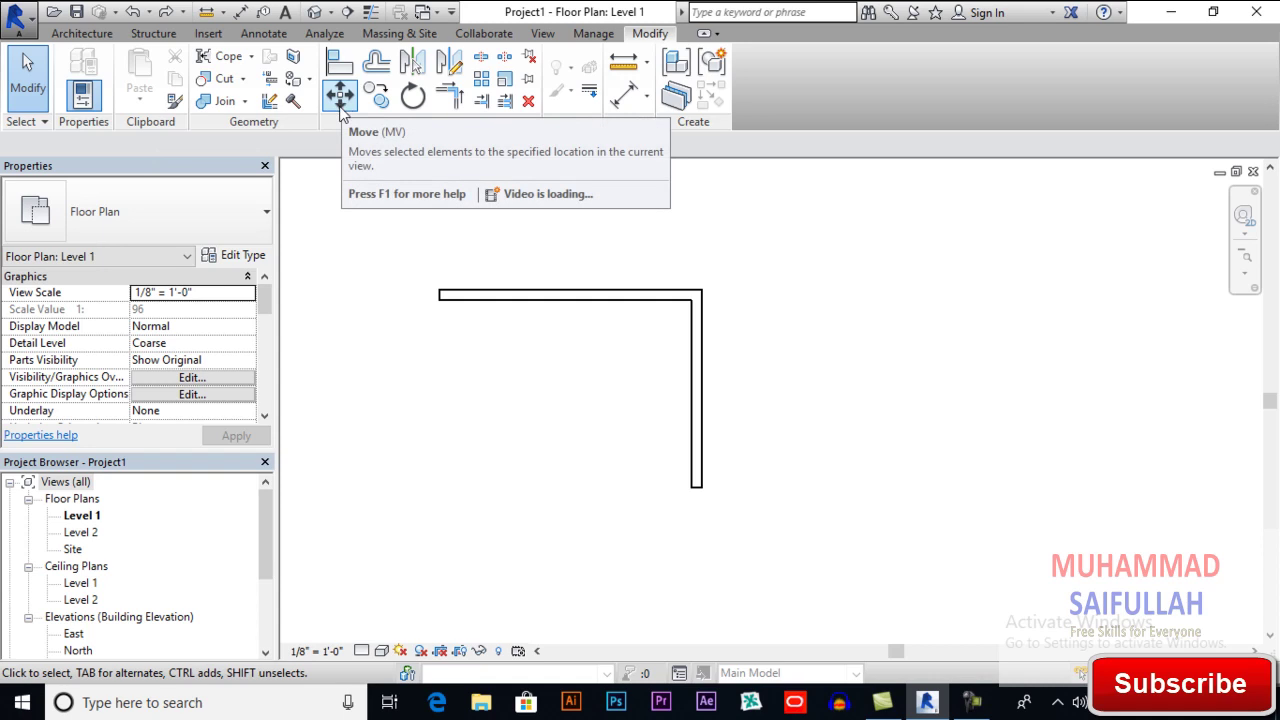
Step: Copy the vertical wall 10' to the right from its midpoint with Constrain on
{"action": "left_click_drag", "start_coordinate": [751, 330], "coordinate": [663, 380]}
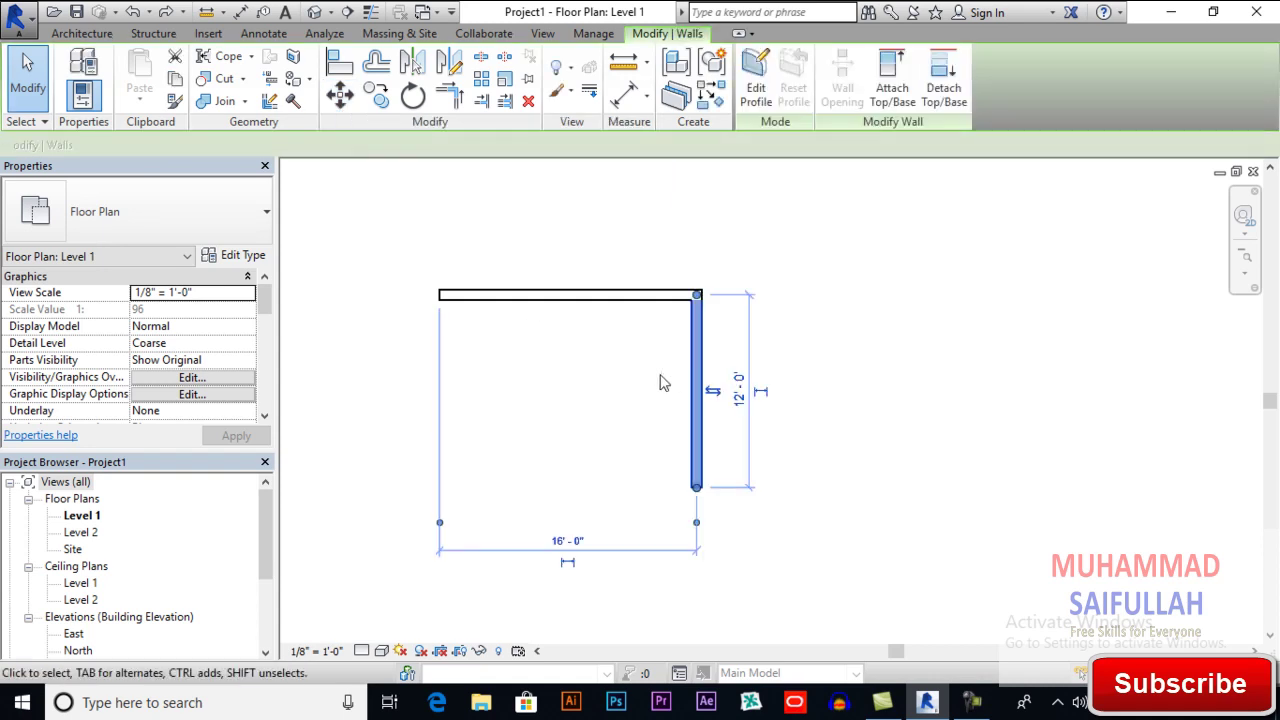
{"action": "left_click", "coordinate": [378, 96]}
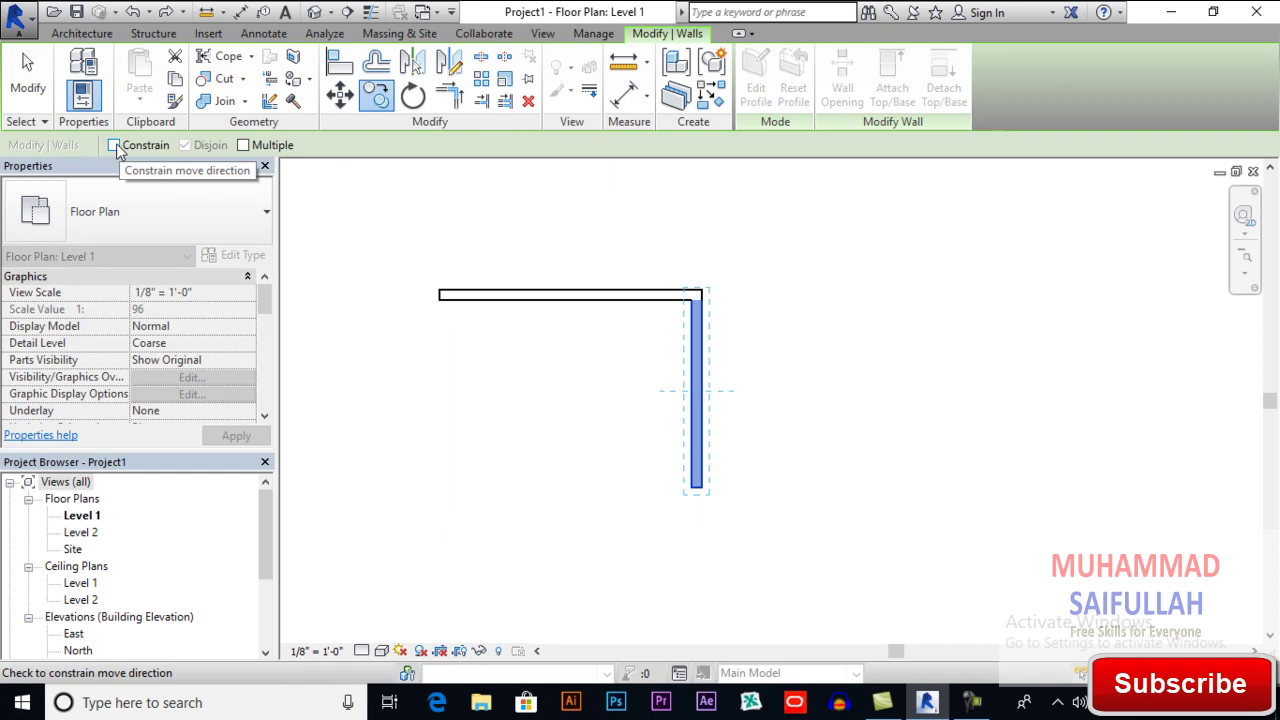
{"action": "left_click", "coordinate": [114, 145]}
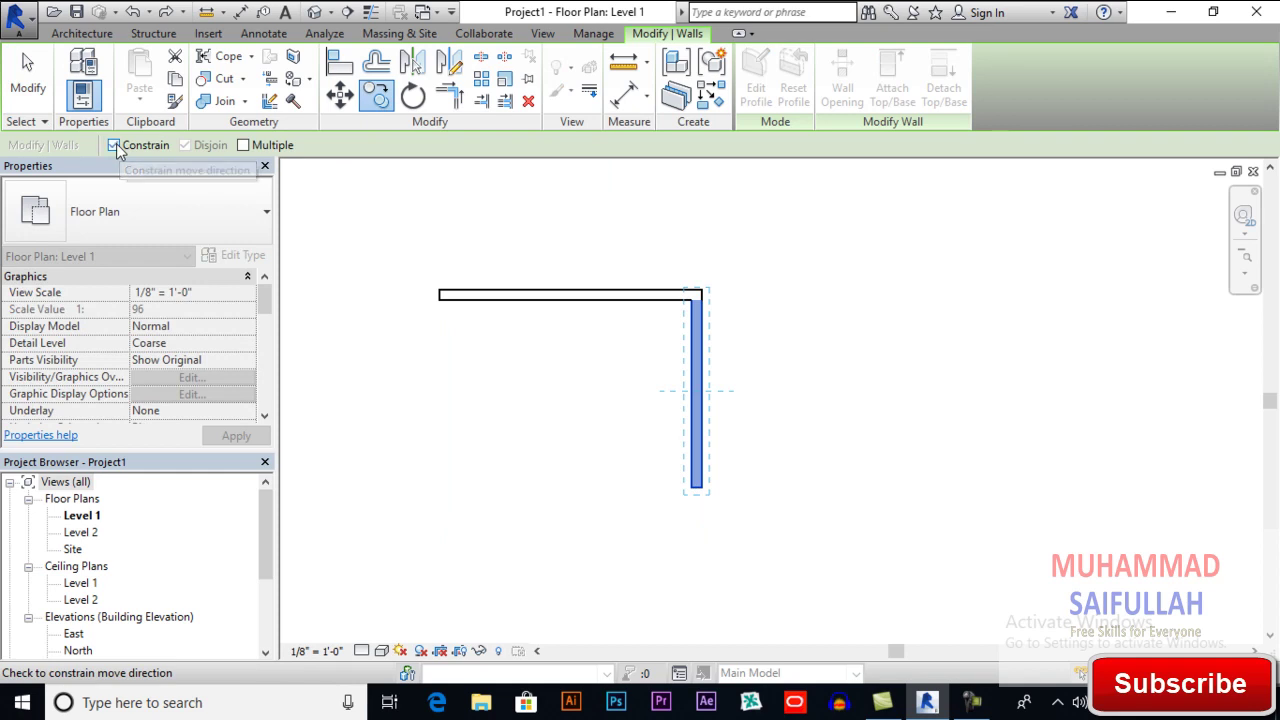
{"action": "scroll", "coordinate": [680, 375], "scroll_direction": "down", "scroll_amount": 1}
{"action": "scroll", "coordinate": [651, 367], "scroll_direction": "down", "scroll_amount": 1}
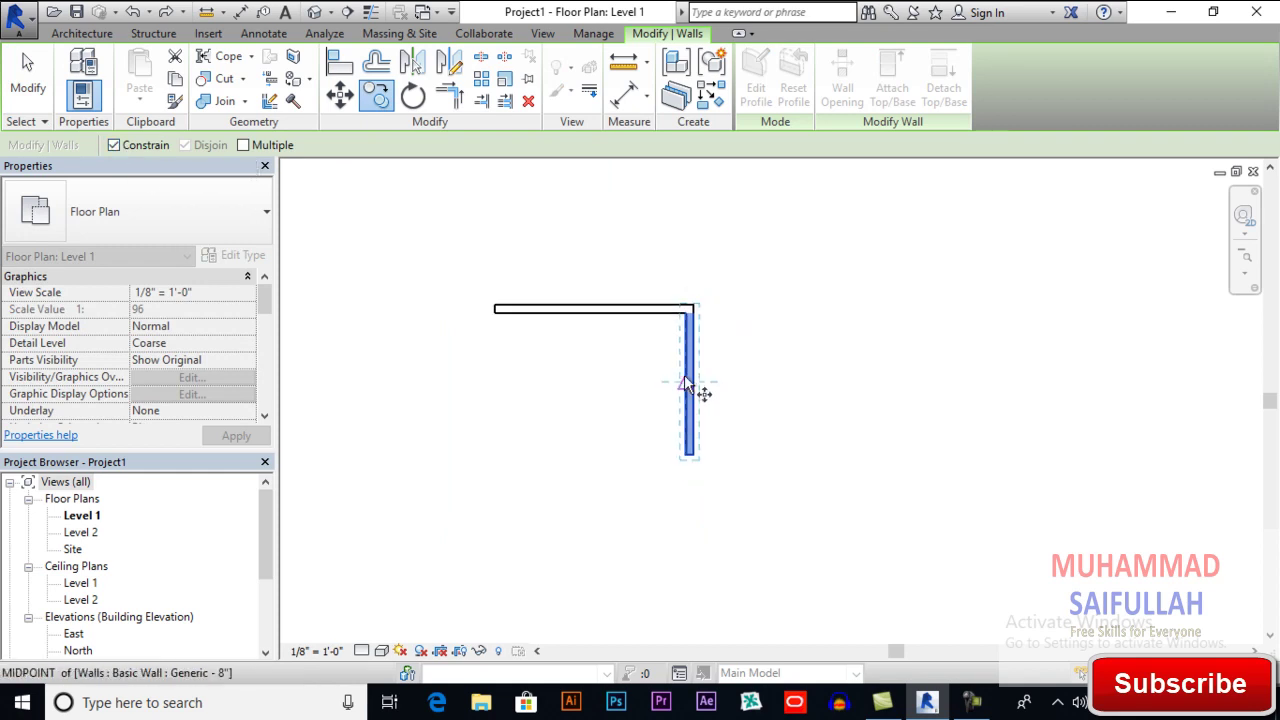
{"action": "left_click", "coordinate": [692, 385]}
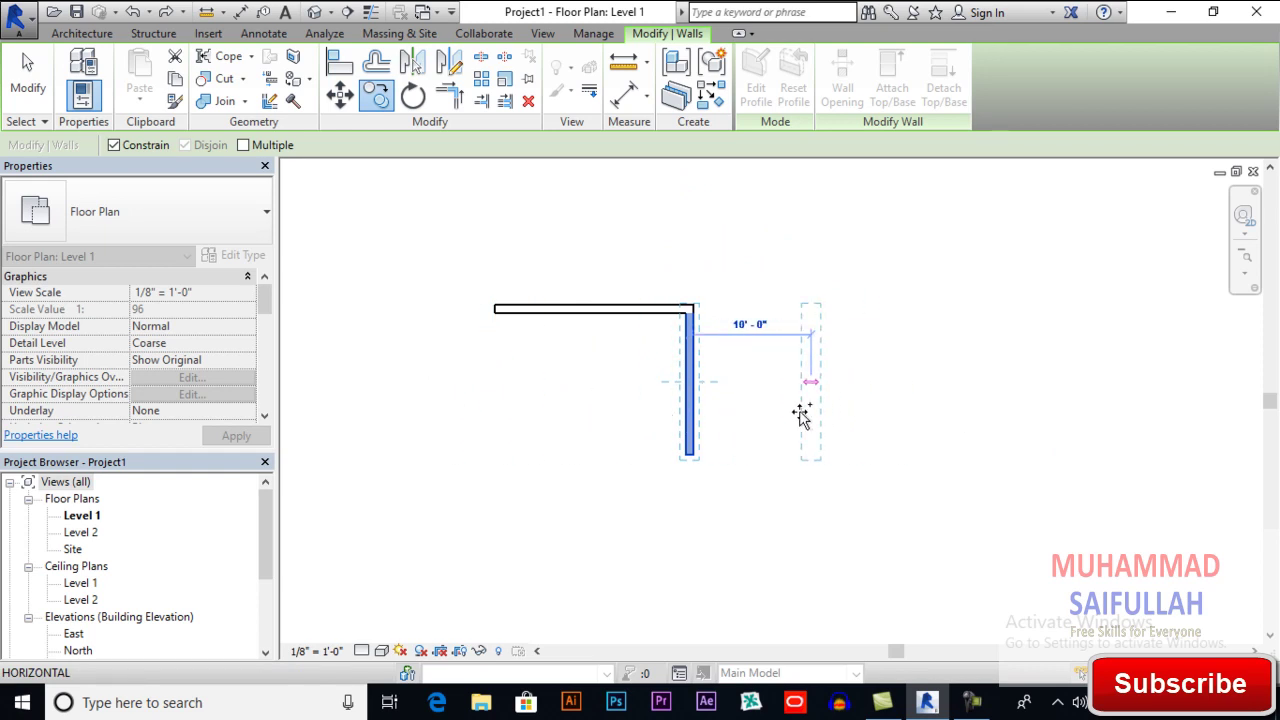
{"action": "scroll", "coordinate": [803, 410], "scroll_direction": "down", "scroll_amount": 1}
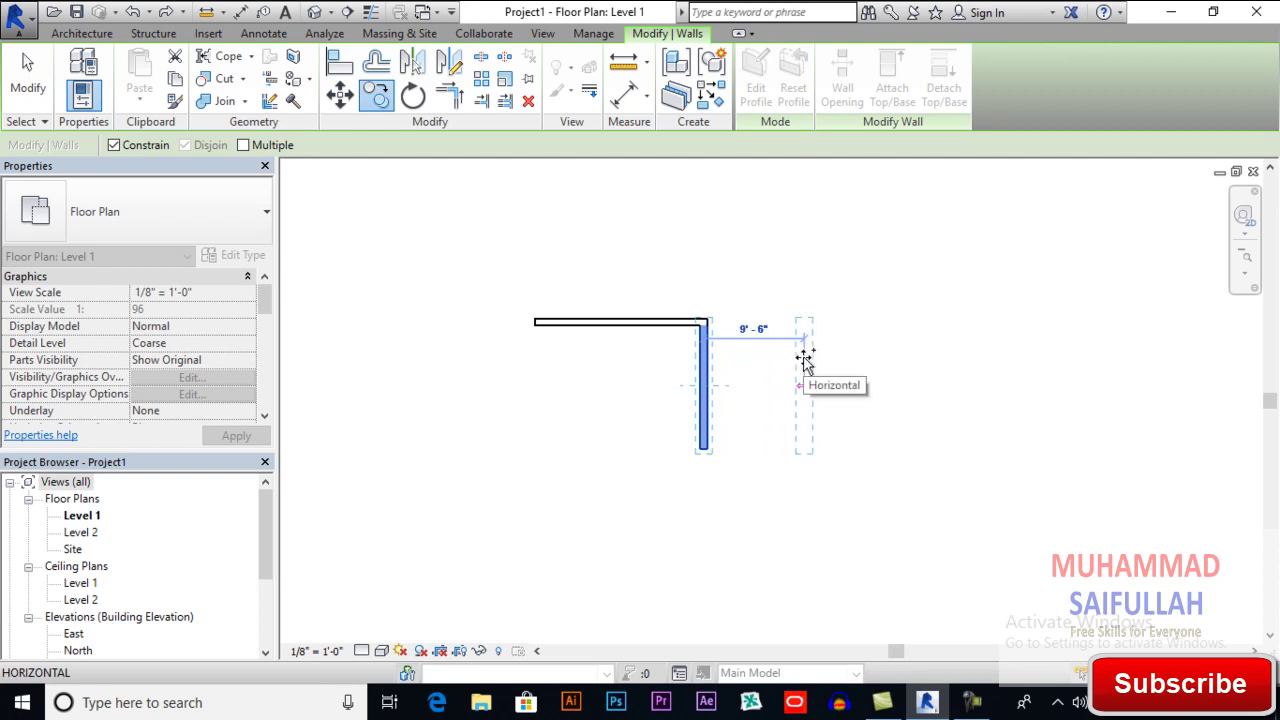
{"action": "type", "text": "10"}
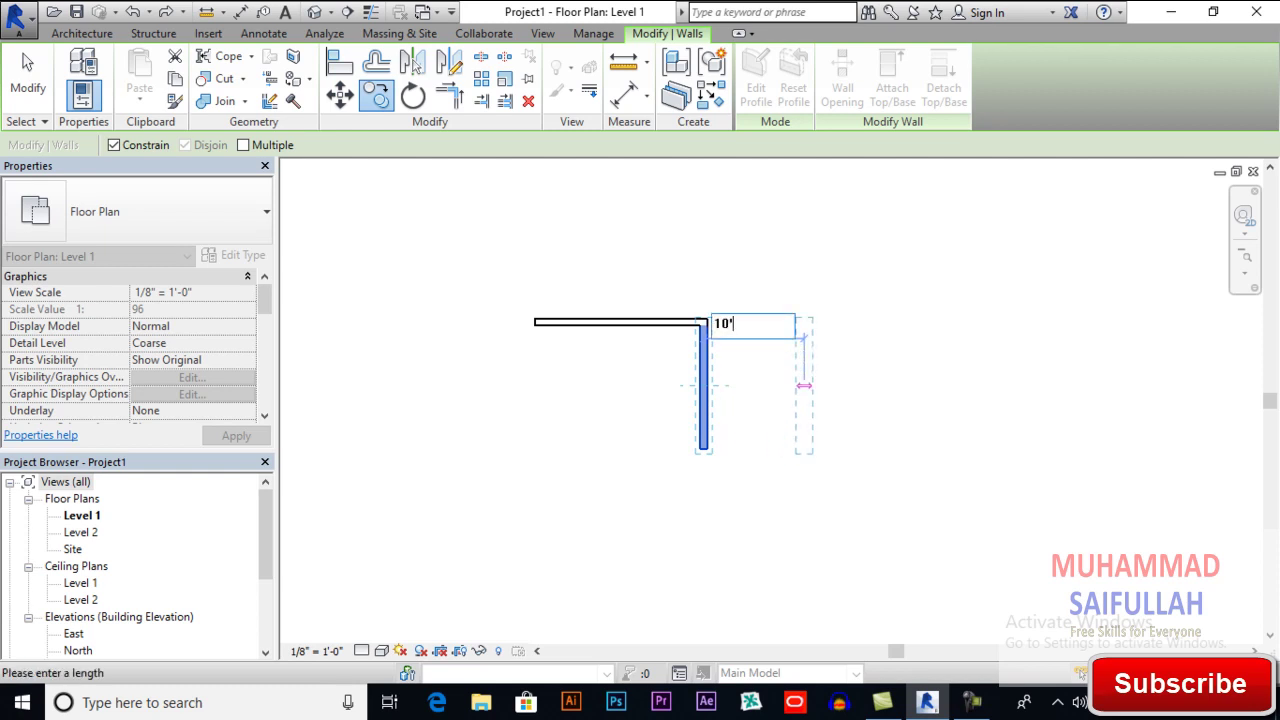
{"action": "type", "text": "'"}
{"action": "key", "text": "Return"}
{"action": "left_click", "coordinate": [920, 334]}
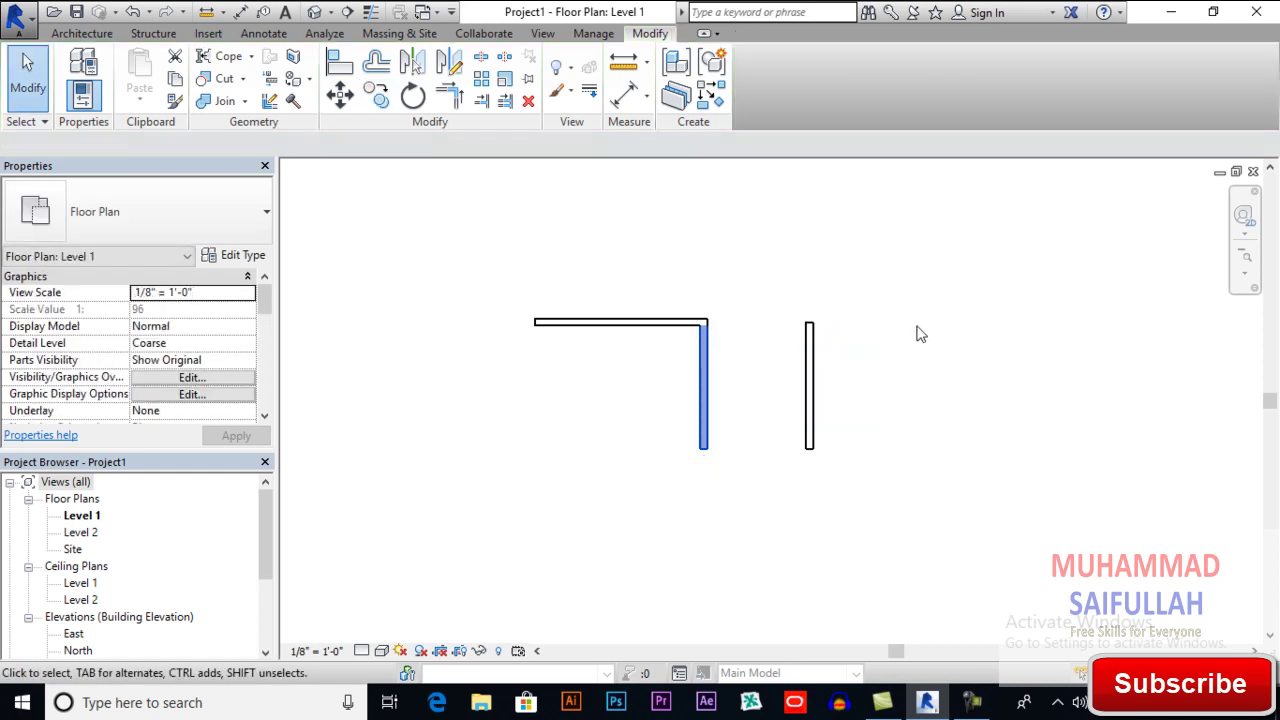
Step: Inspect the copied wall, undo the copy, then reselect the L's vertical wall
{"action": "left_click", "coordinate": [818, 380]}
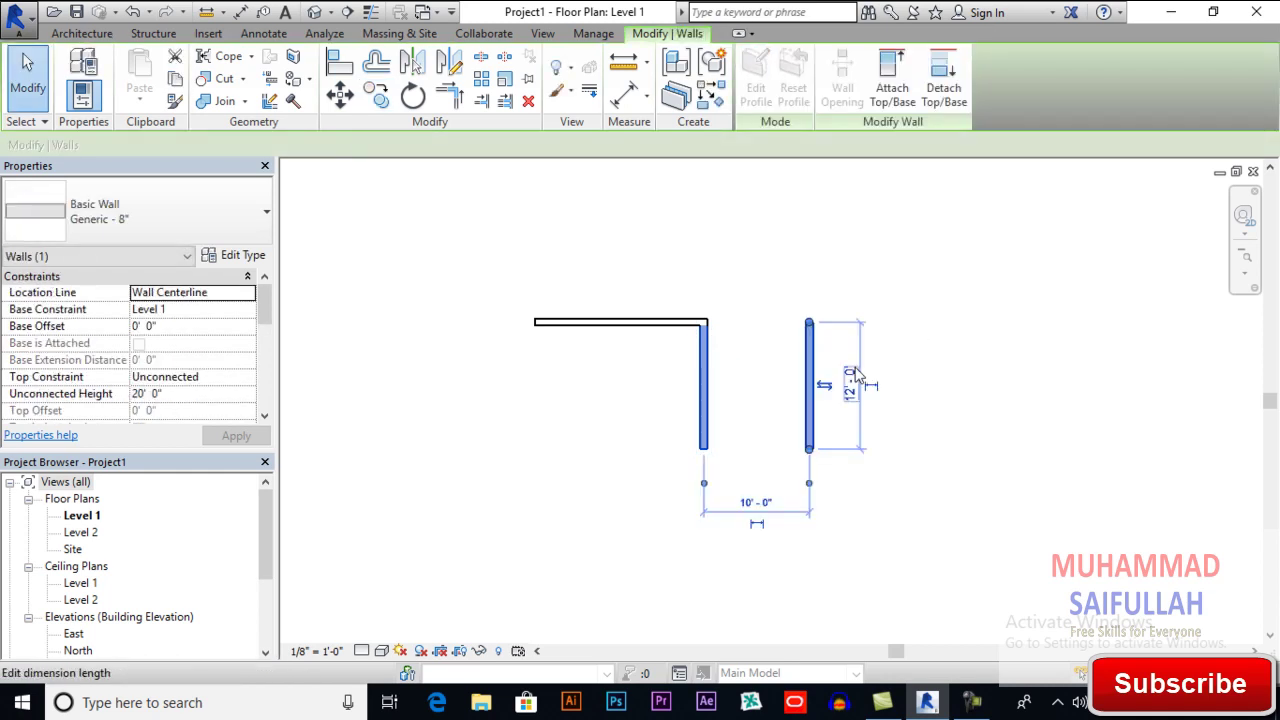
{"action": "left_click", "coordinate": [868, 378]}
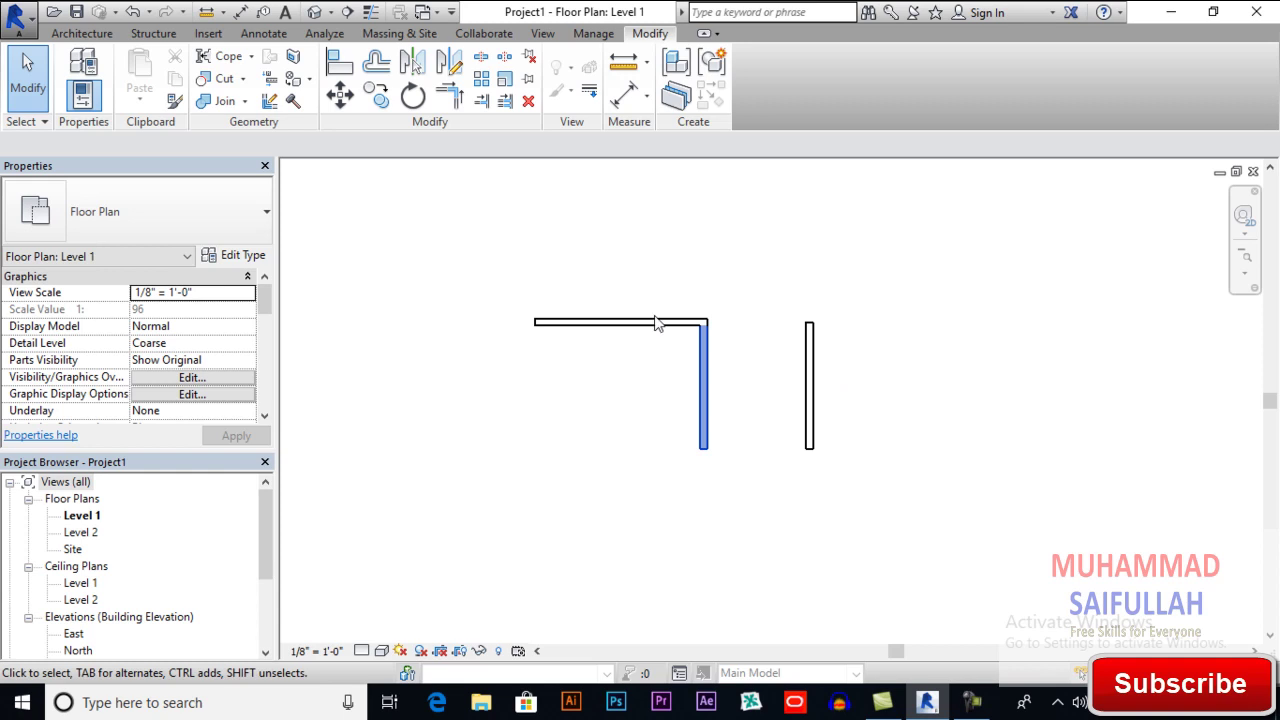
{"action": "left_click", "coordinate": [807, 368]}
{"action": "left_click", "coordinate": [995, 365]}
{"action": "key", "text": "ctrl+z"}
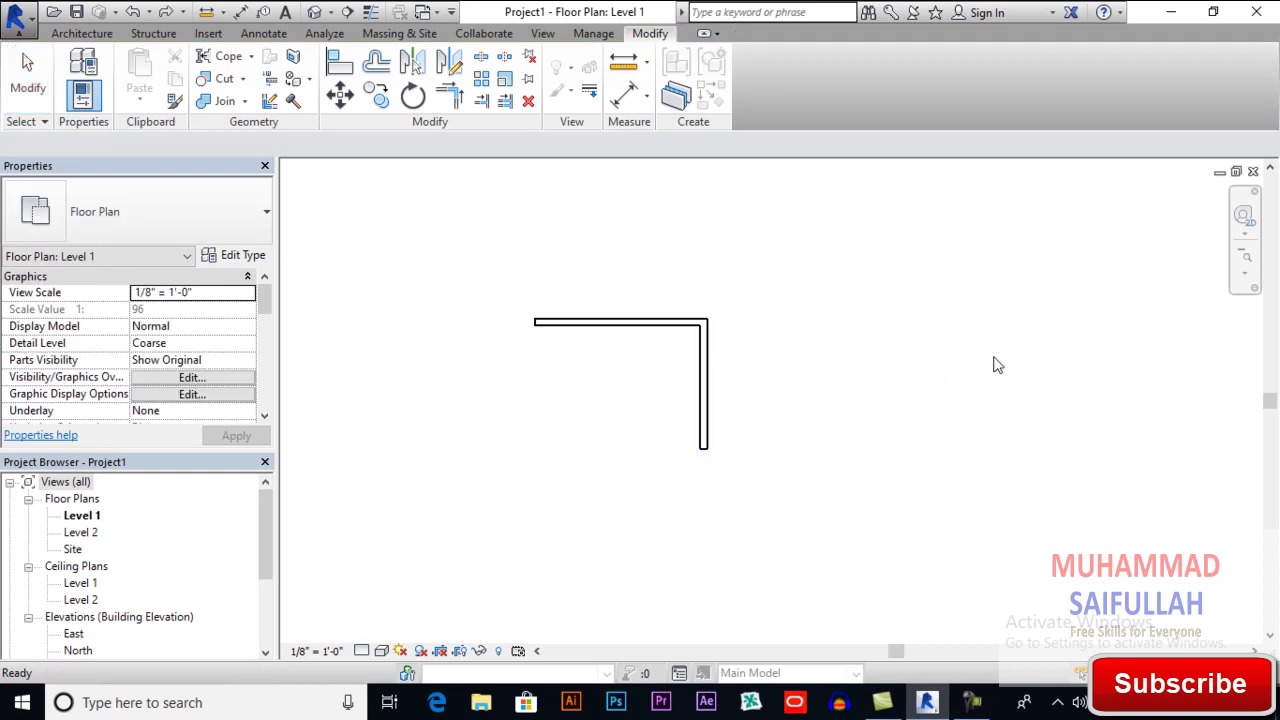
{"action": "left_click_drag", "start_coordinate": [729, 353], "coordinate": [622, 421]}
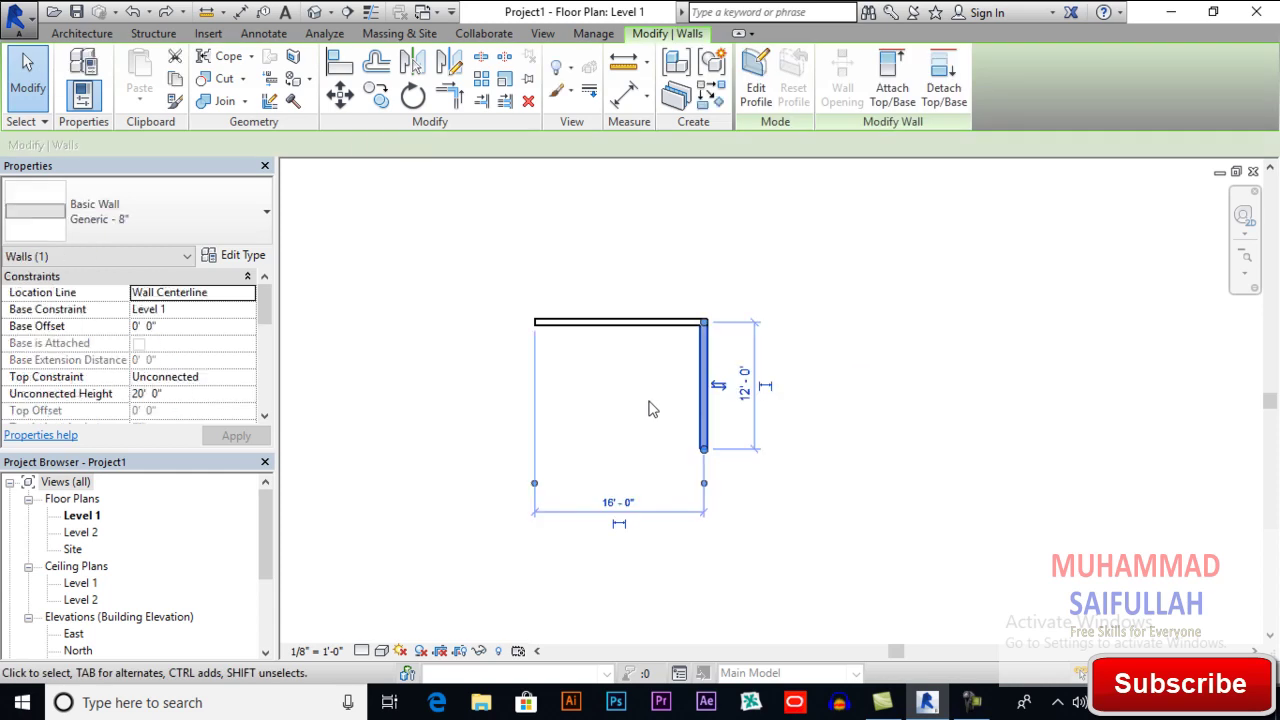
{"action": "left_click", "coordinate": [379, 98]}
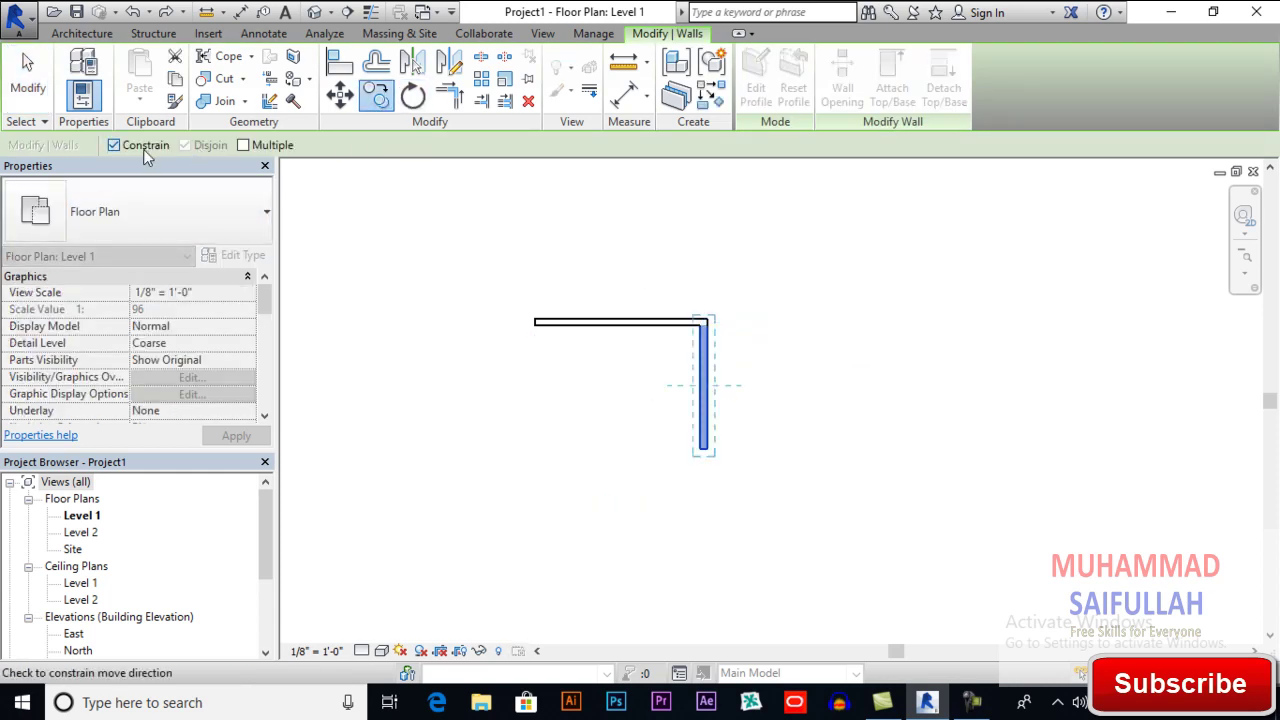
{"action": "left_click", "coordinate": [706, 395]}
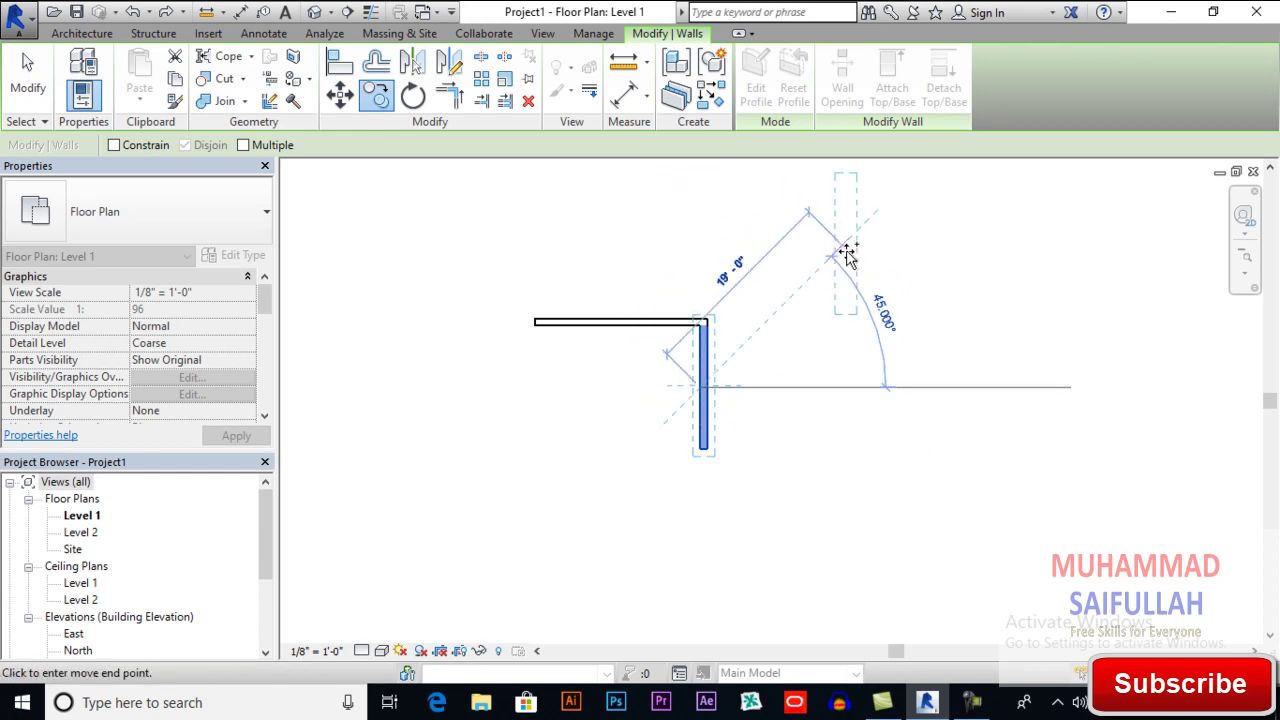
{"action": "left_click", "coordinate": [847, 255]}
{"action": "left_click", "coordinate": [1057, 294]}
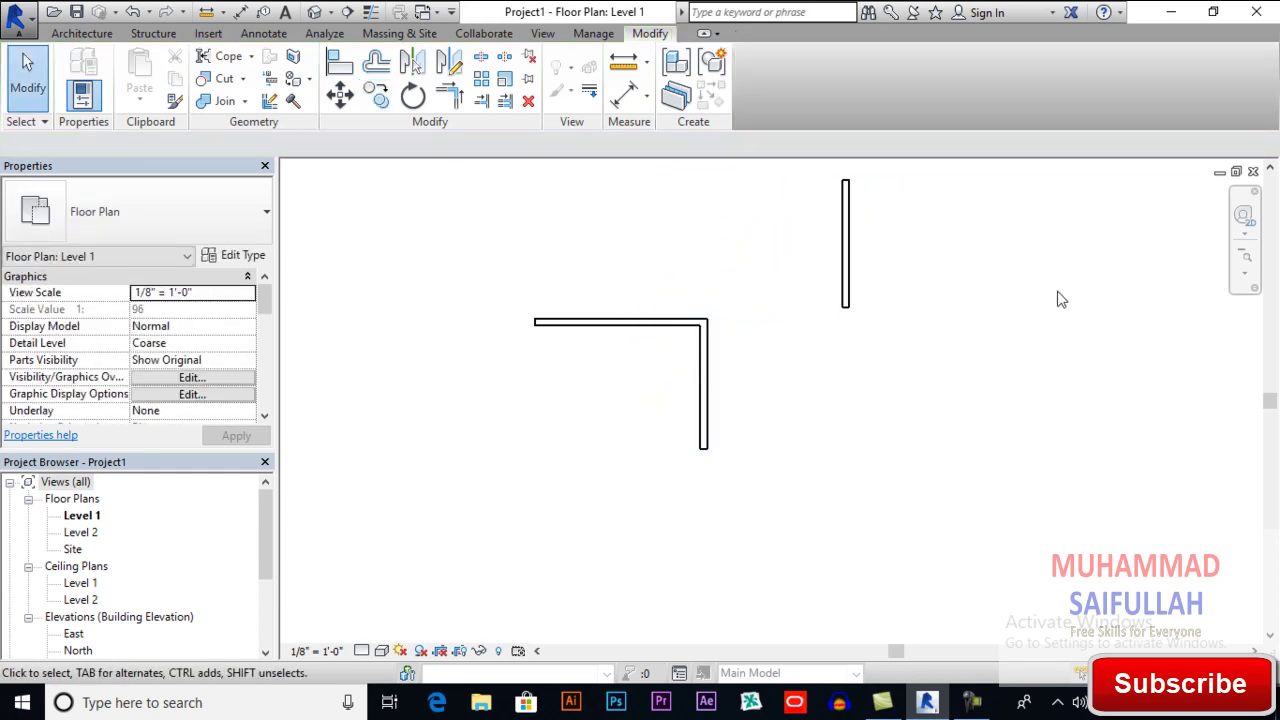
{"action": "left_click", "coordinate": [706, 376]}
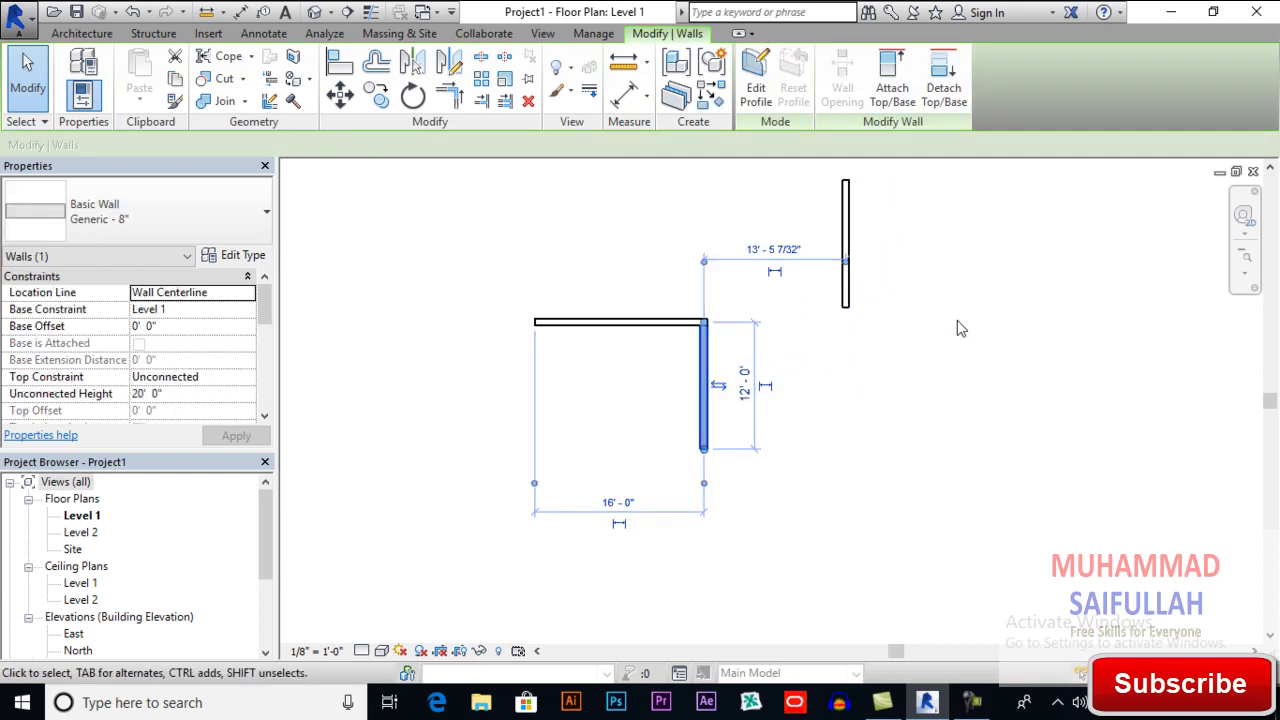
{"action": "left_click", "coordinate": [911, 212]}
{"action": "left_click", "coordinate": [845, 240]}
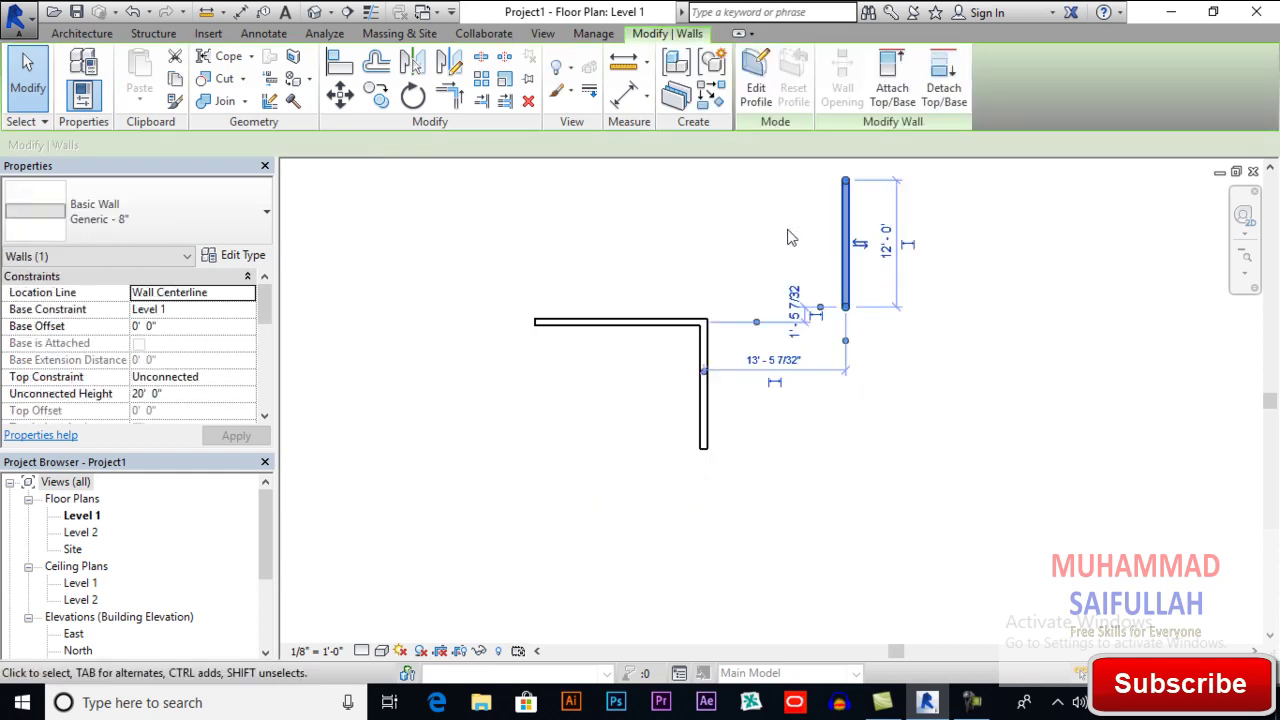
{"action": "key", "text": "Delete"}
{"action": "left_click_drag", "start_coordinate": [749, 340], "coordinate": [640, 406]}
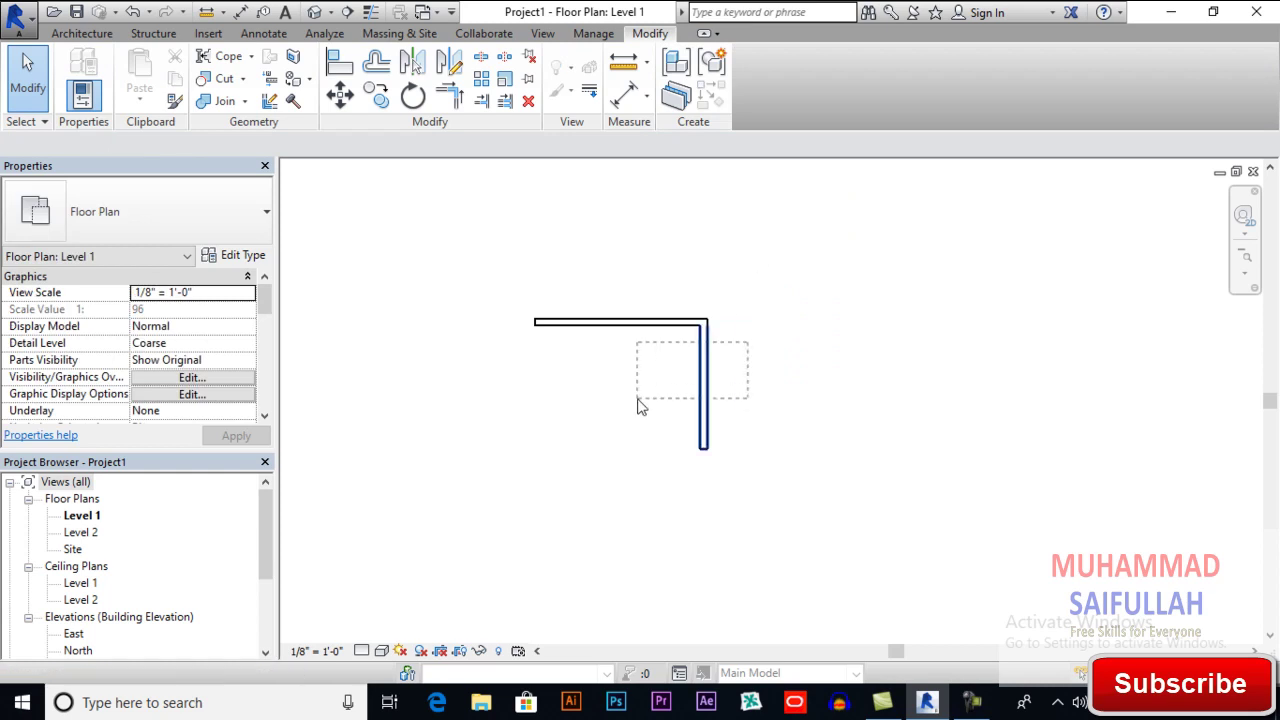
Step: Copy the vertical wall with Multiple on at successive 5' offsets, then undo the extra copies
{"action": "left_click", "coordinate": [377, 104]}
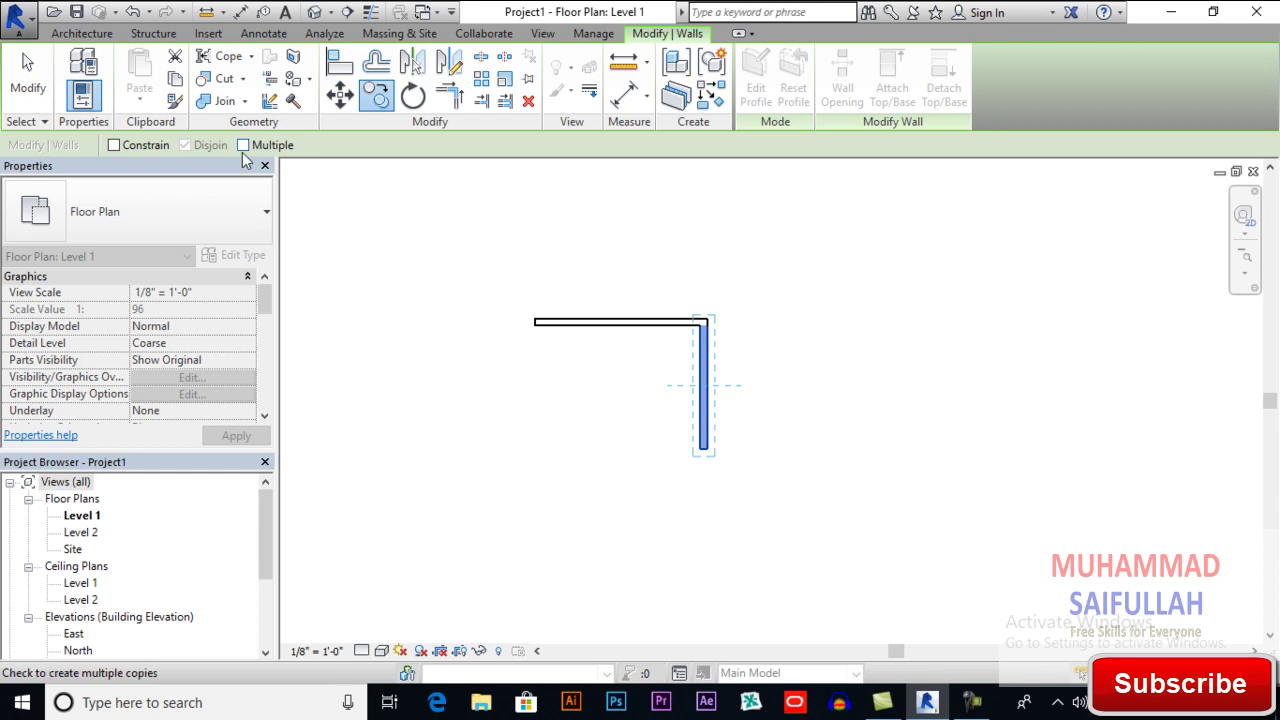
{"action": "left_click", "coordinate": [244, 146]}
{"action": "left_click", "coordinate": [706, 388]}
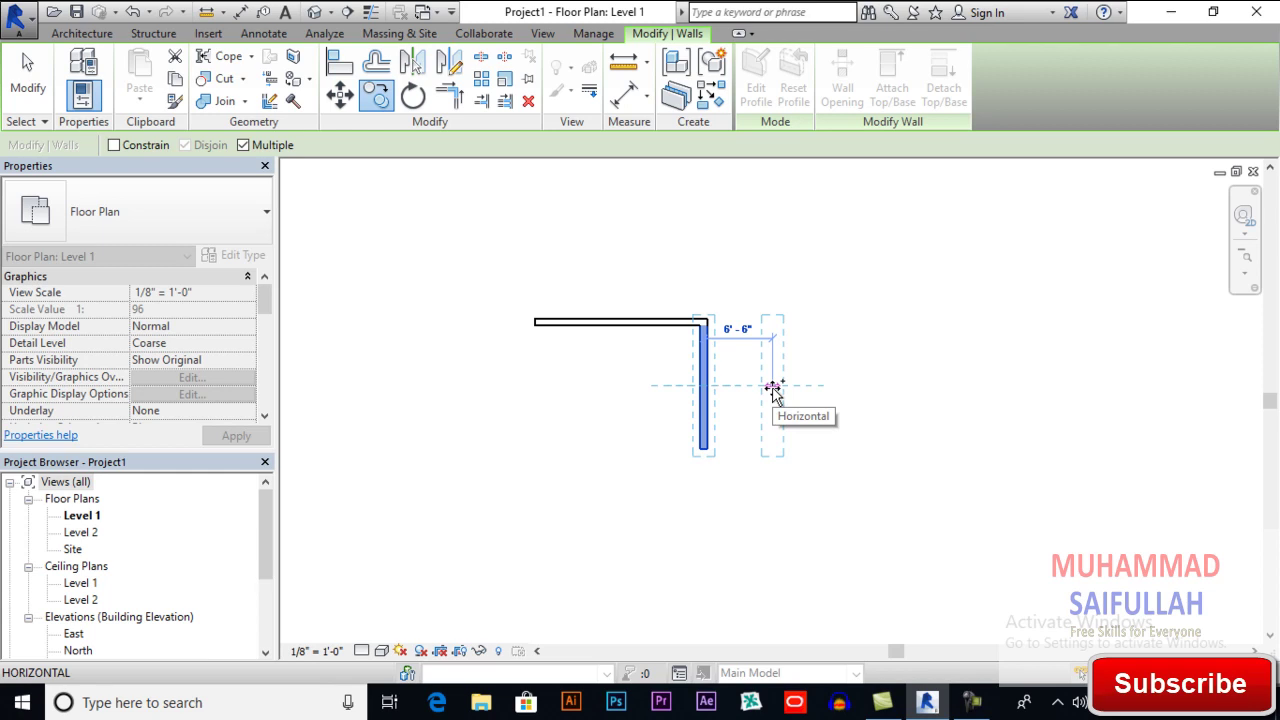
{"action": "type", "text": "5"}
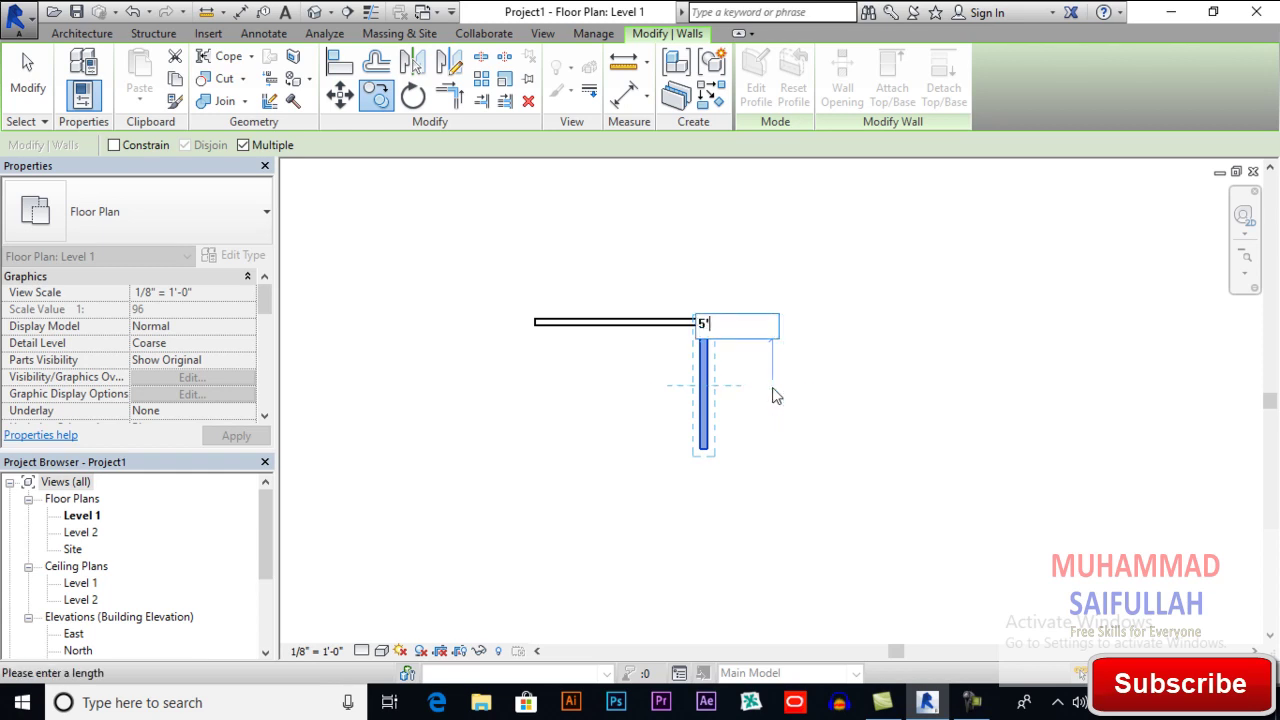
{"action": "key", "text": "Return"}
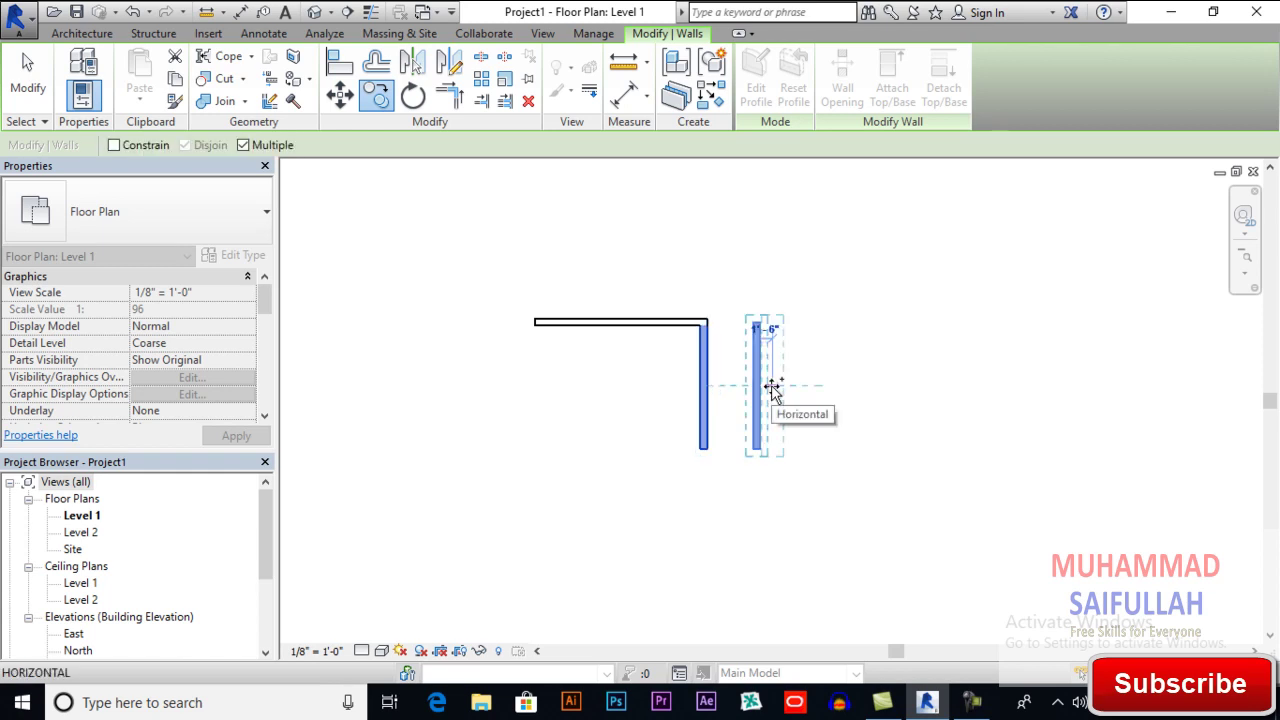
{"action": "type", "text": "5"}
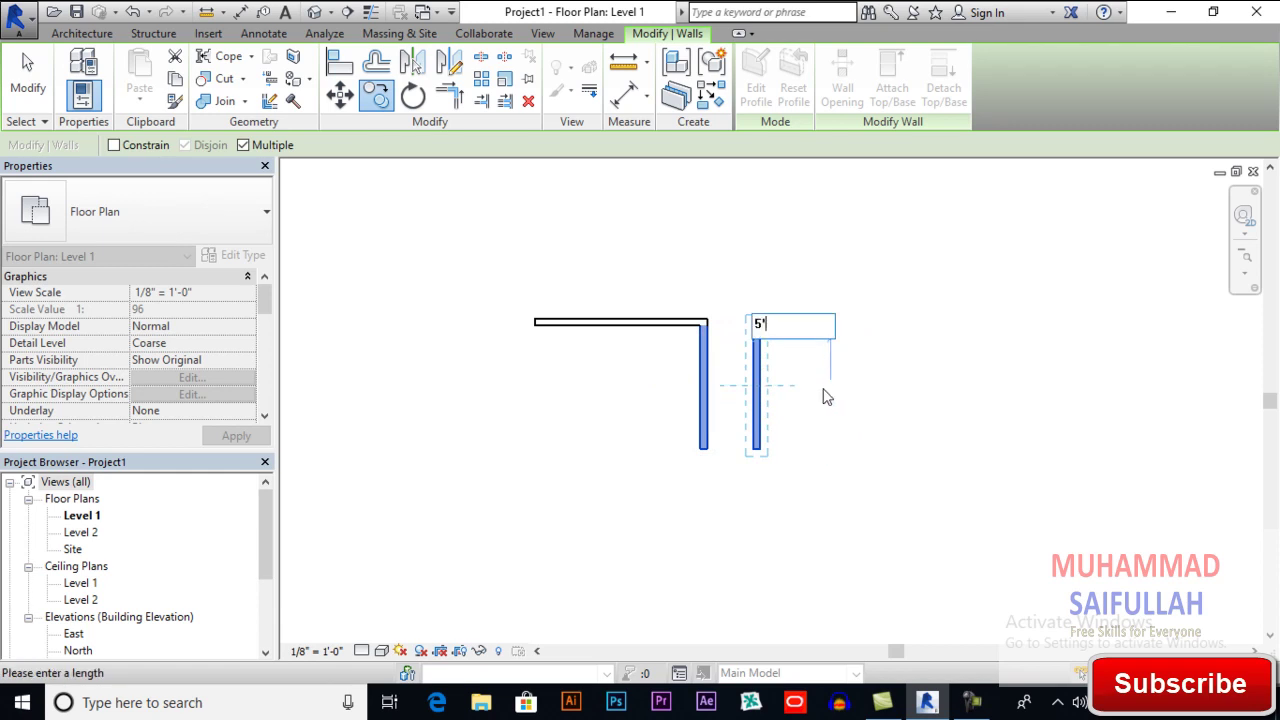
{"action": "key", "text": "Return"}
{"action": "type", "text": "5"}
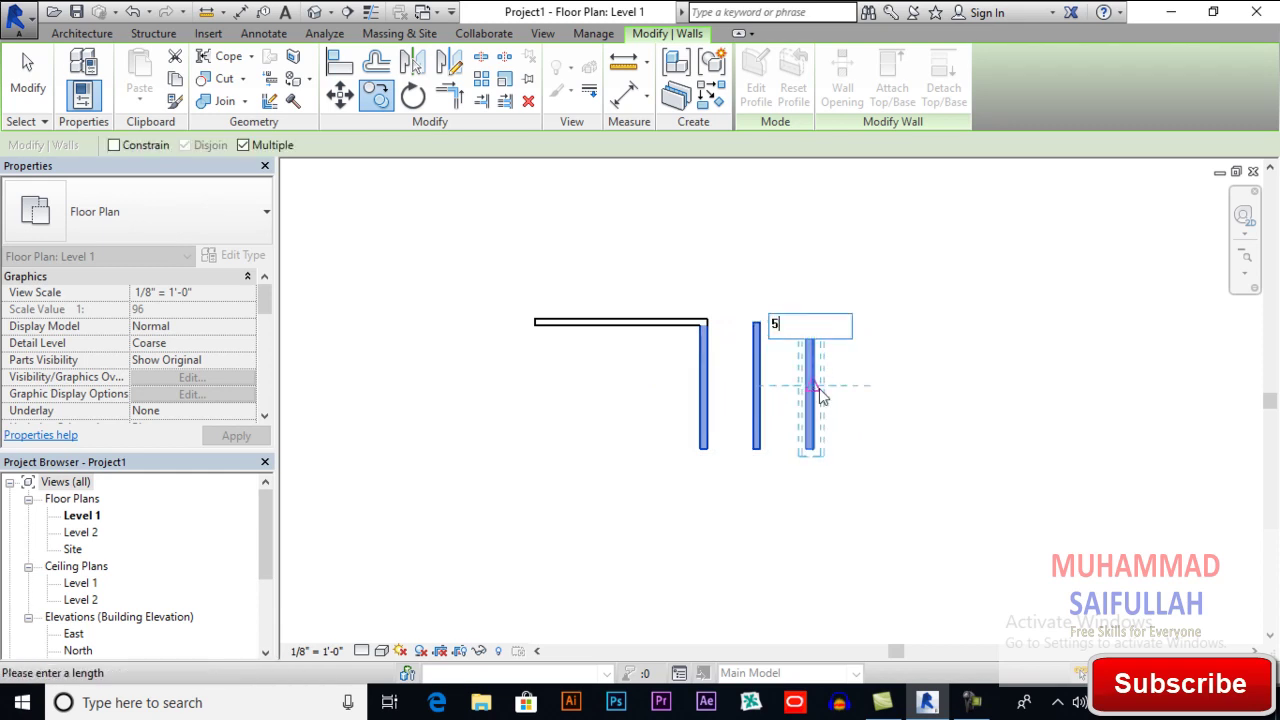
{"action": "key", "text": "Return"}
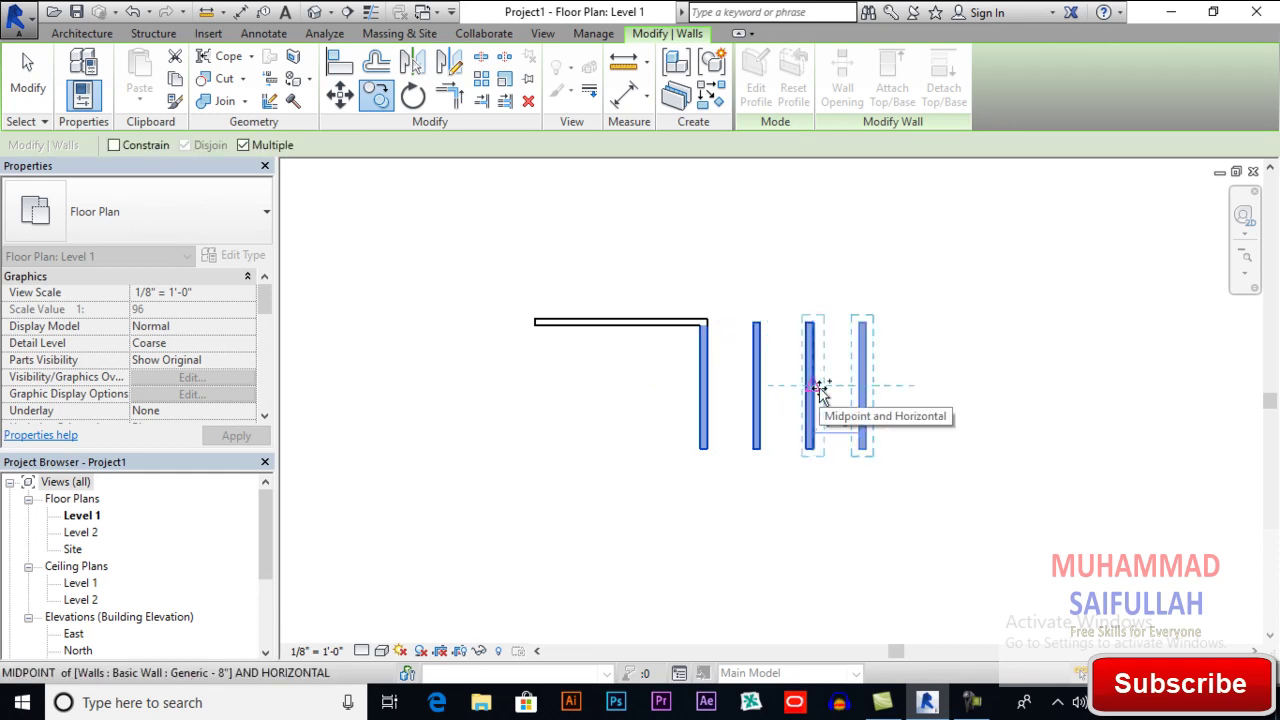
{"action": "type", "text": "5"}
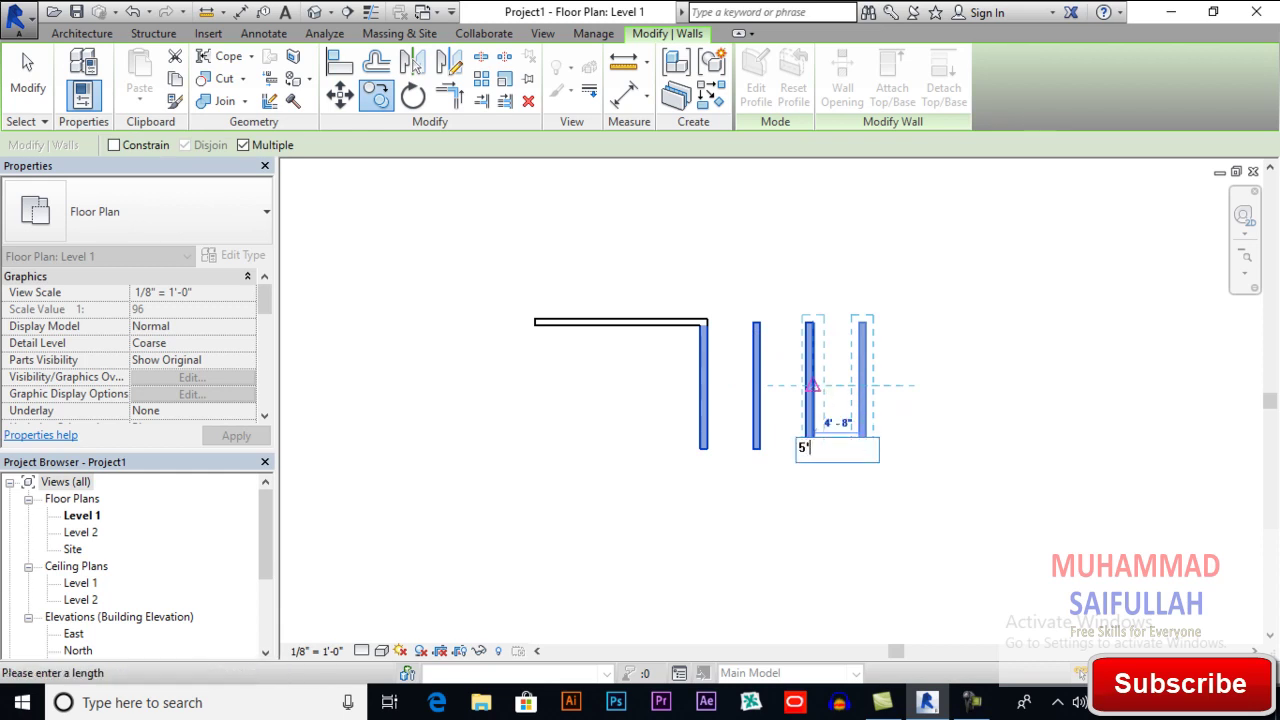
{"action": "type", "text": "'"}
{"action": "key", "text": "Return"}
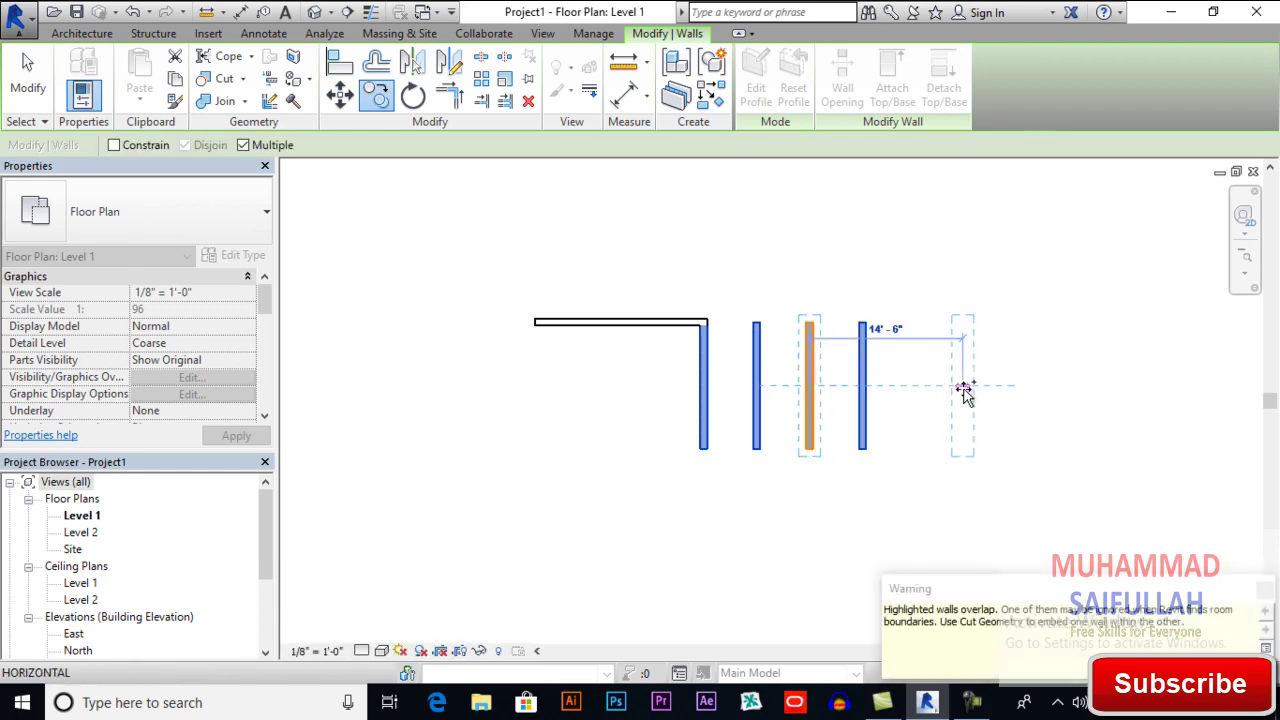
{"action": "key", "text": "Escape"}
{"action": "key", "text": "Escape"}
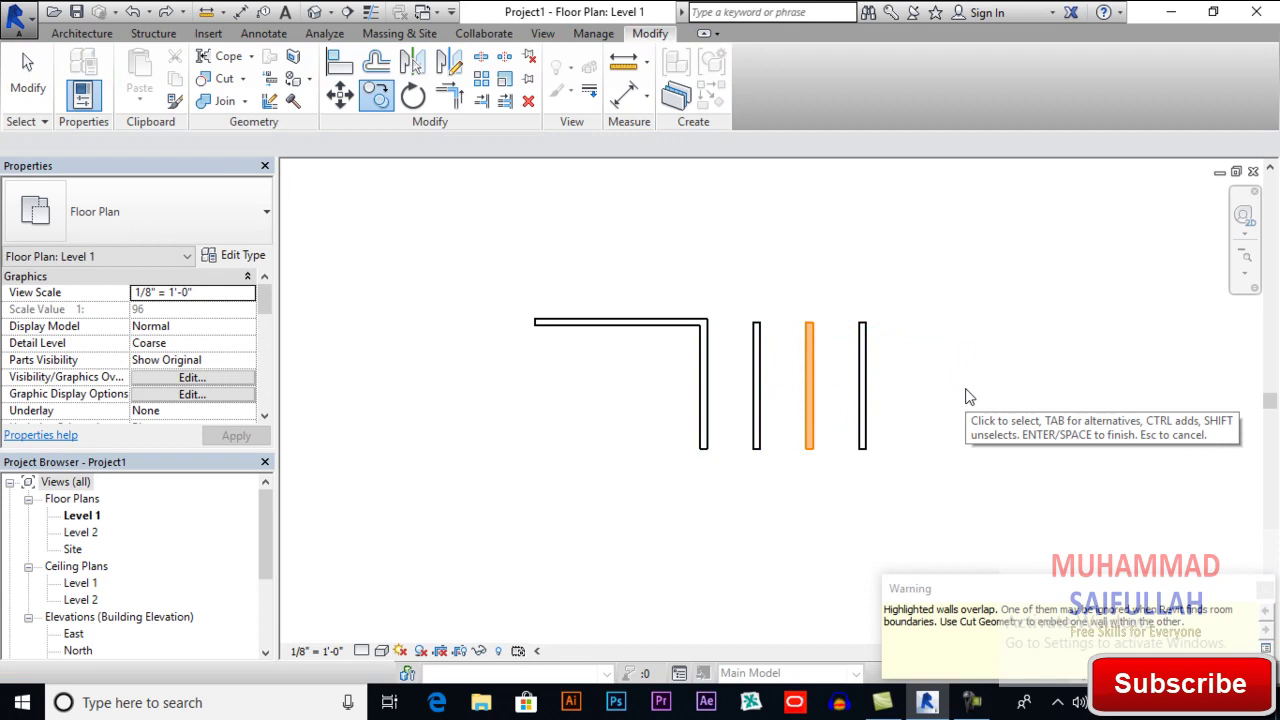
{"action": "key", "text": "ctrl+z"}
{"action": "key", "text": "ctrl+z"}
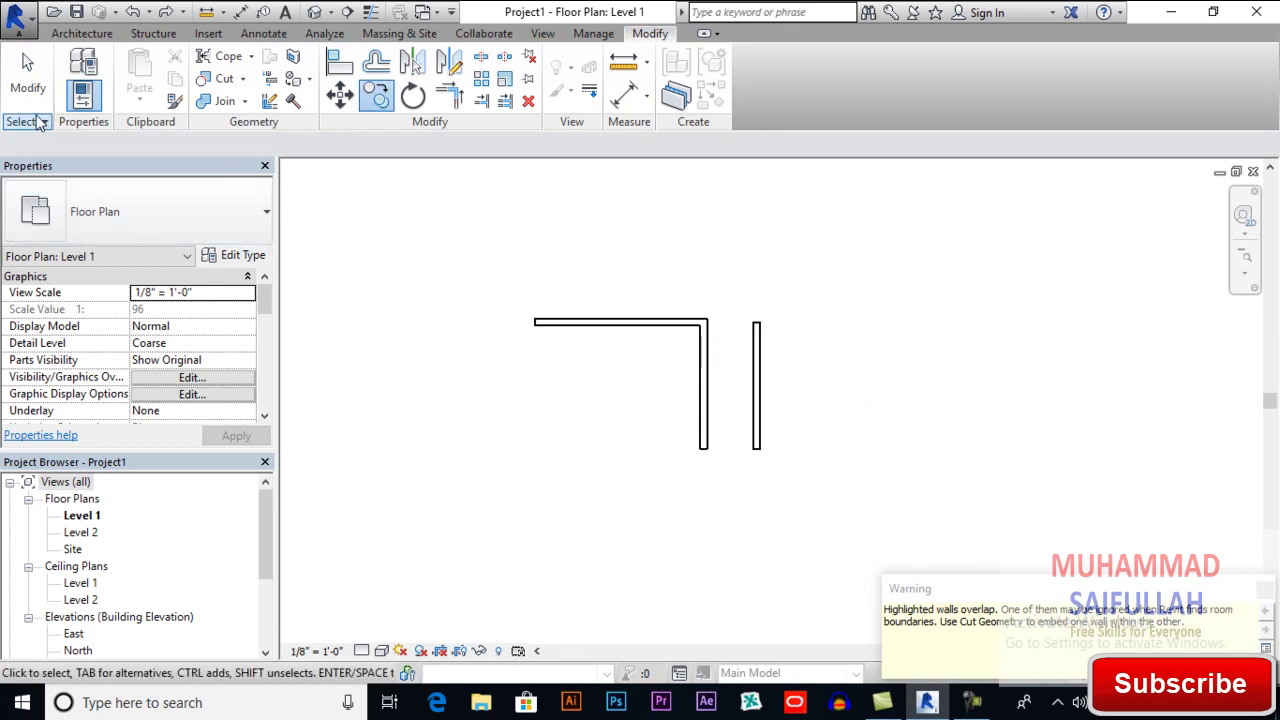
Step: Copy the wall right of the L 5' further right with Multiple on
{"action": "left_click", "coordinate": [771, 389]}
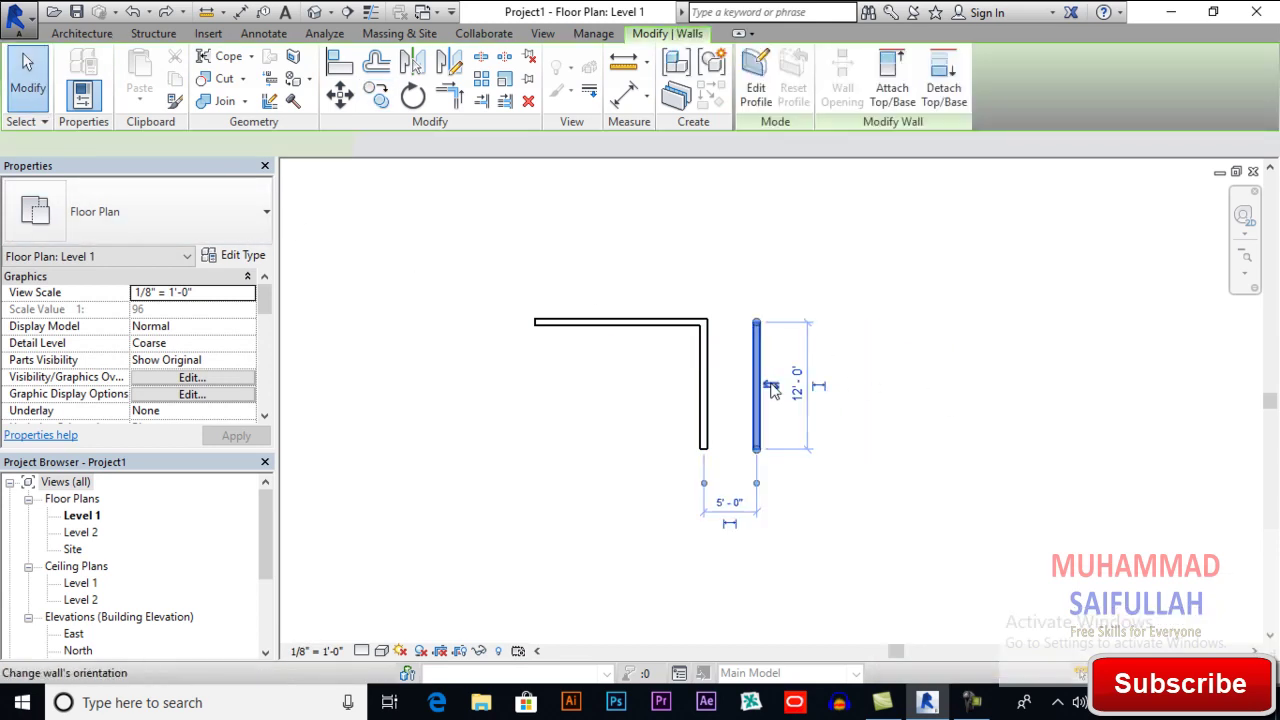
{"action": "left_click", "coordinate": [377, 96]}
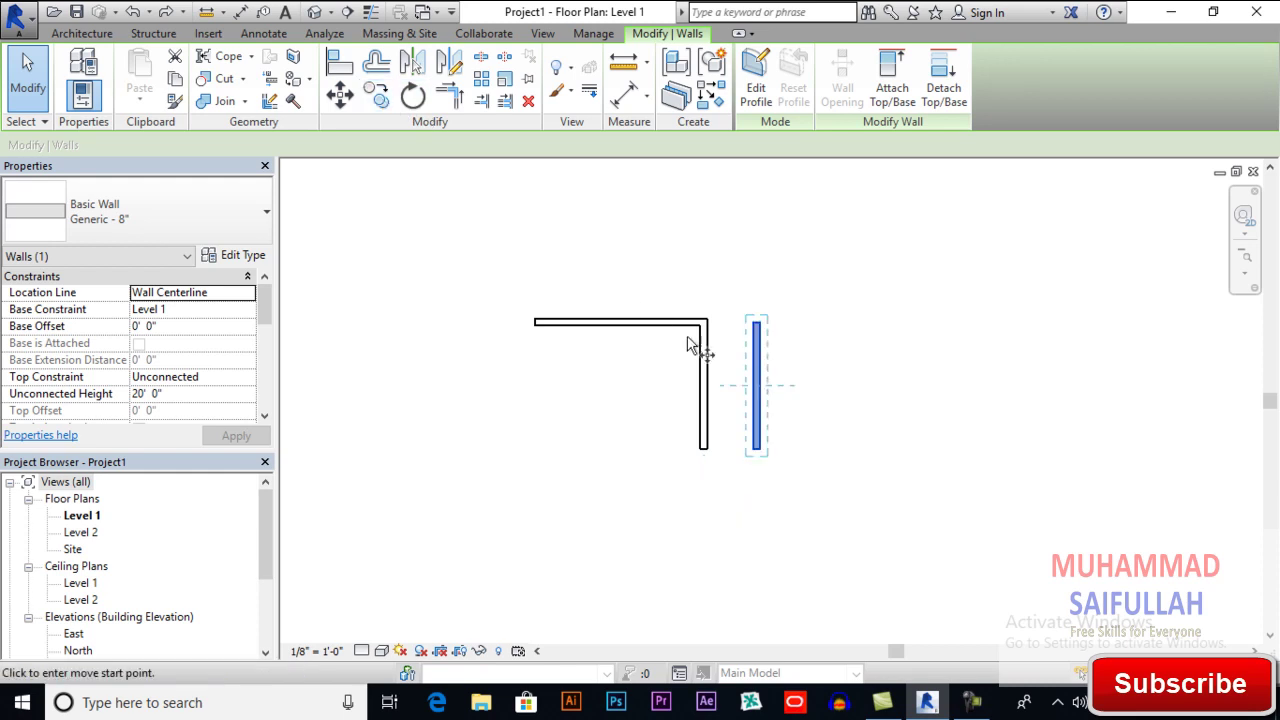
{"action": "key", "text": "c"}
{"action": "key", "text": "o"}
{"action": "left_click", "coordinate": [765, 390]}
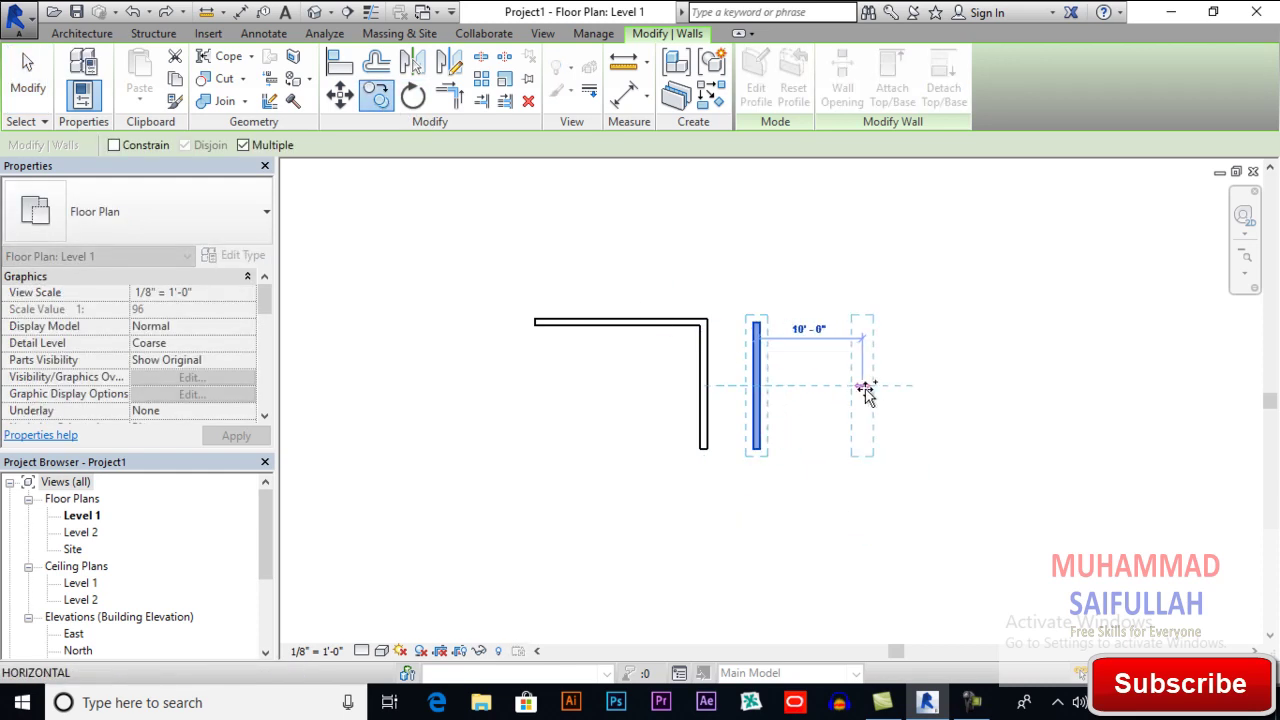
{"action": "type", "text": "5"}
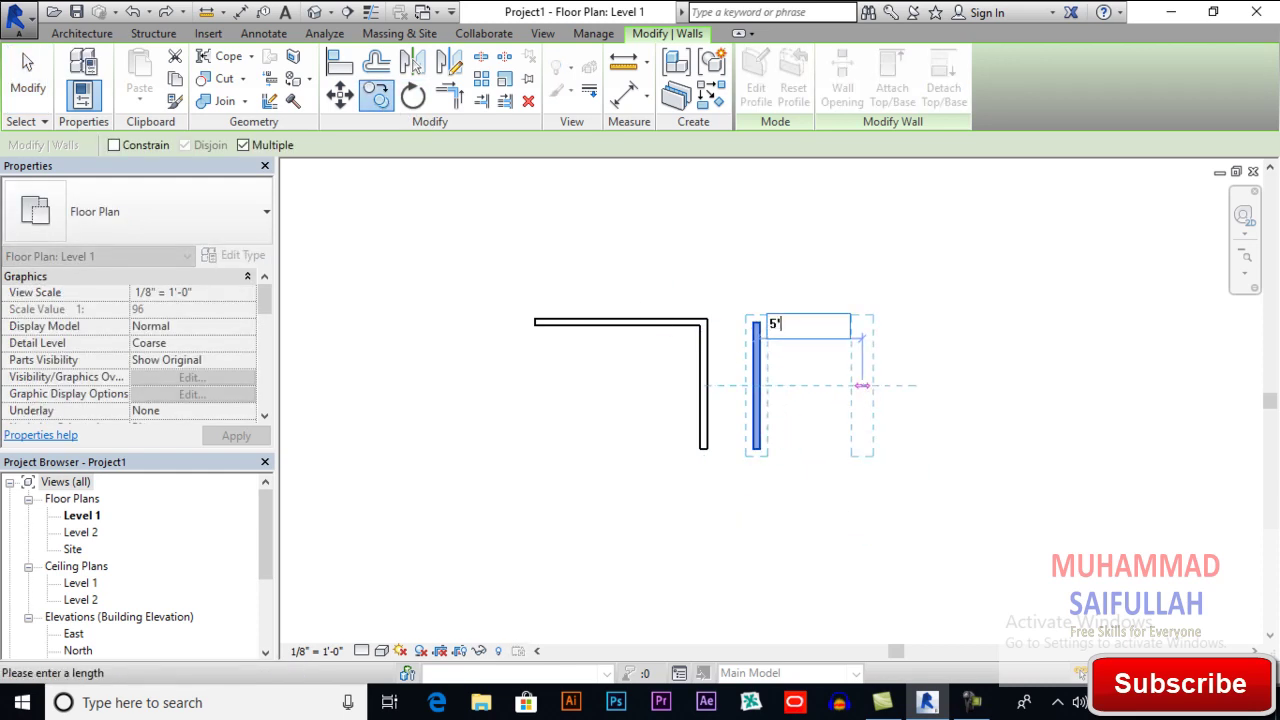
{"action": "key", "text": "Return"}
Step: Add three more copies at 5' spacing to complete the row of walls
{"action": "type", "text": "5"}
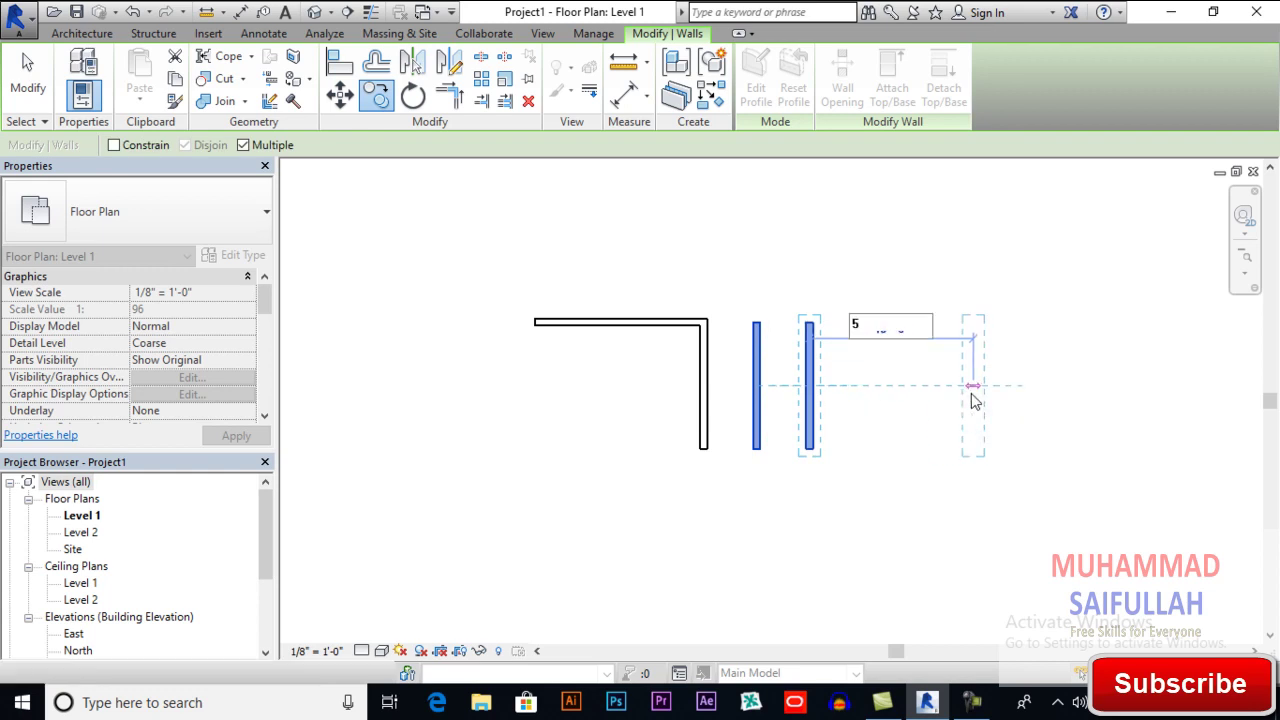
{"action": "key", "text": "Return"}
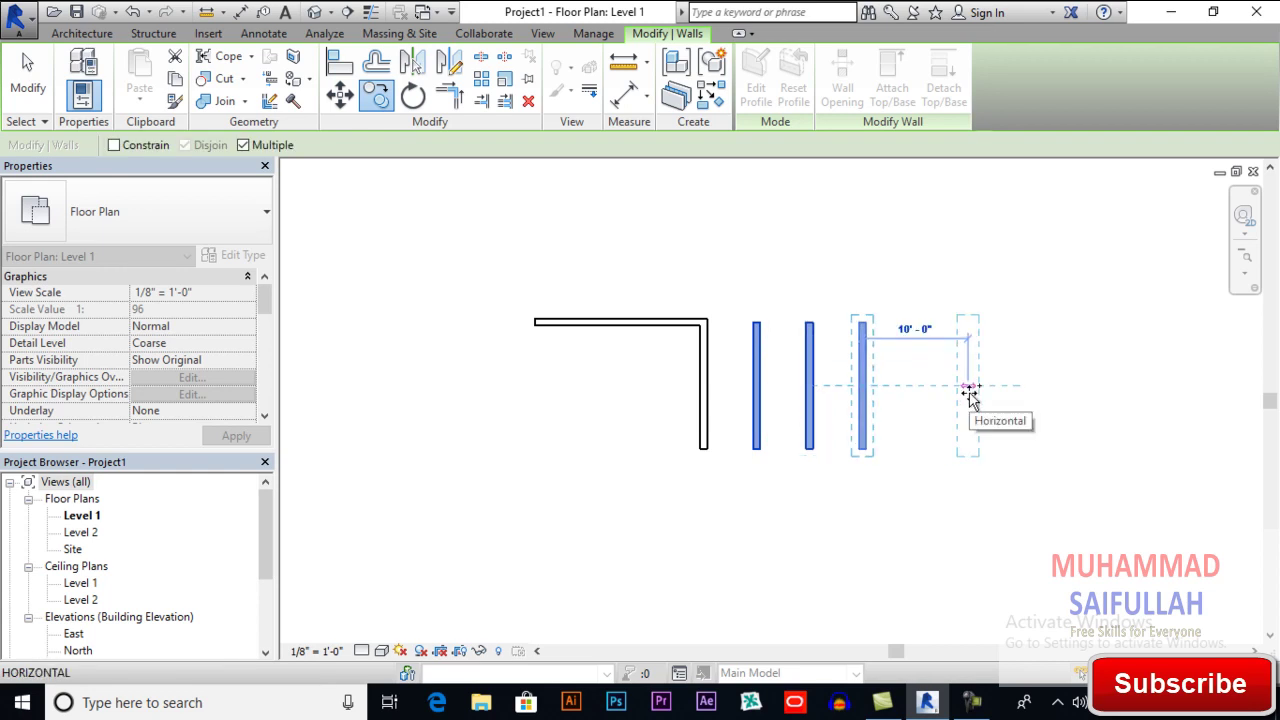
{"action": "type", "text": "5"}
{"action": "key", "text": "Return"}
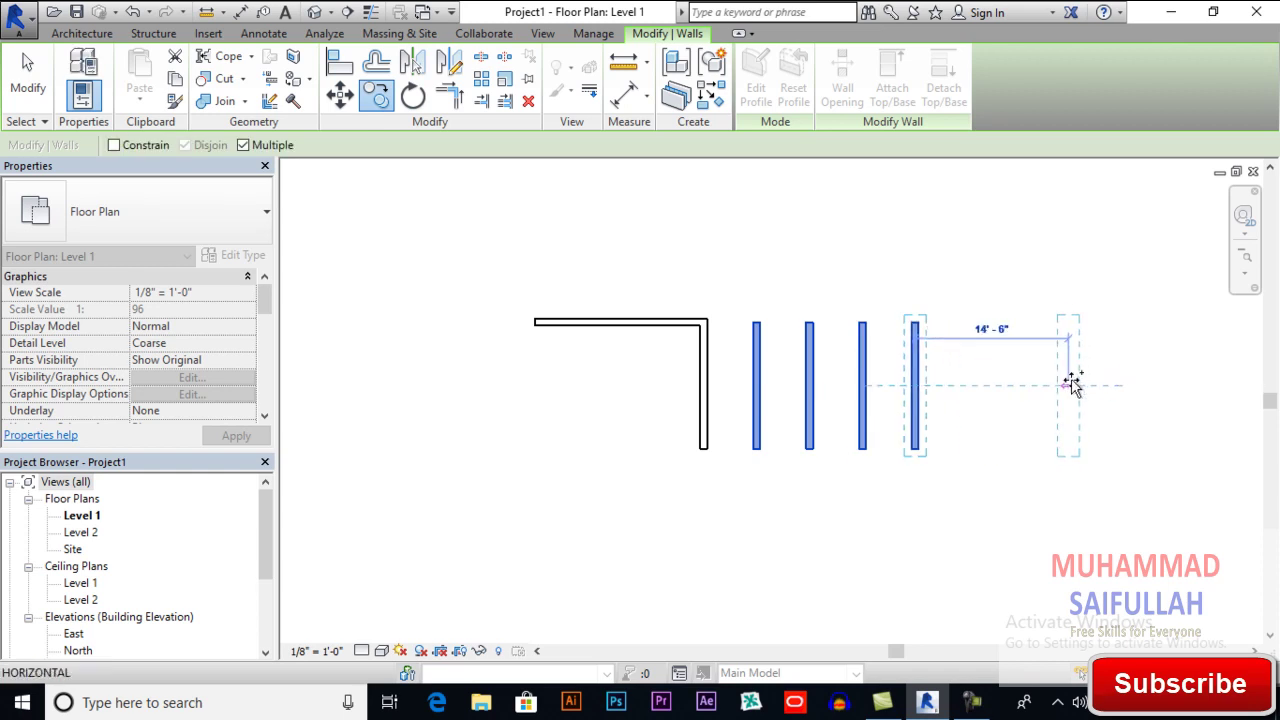
{"action": "type", "text": "5"}
{"action": "key", "text": "Return"}
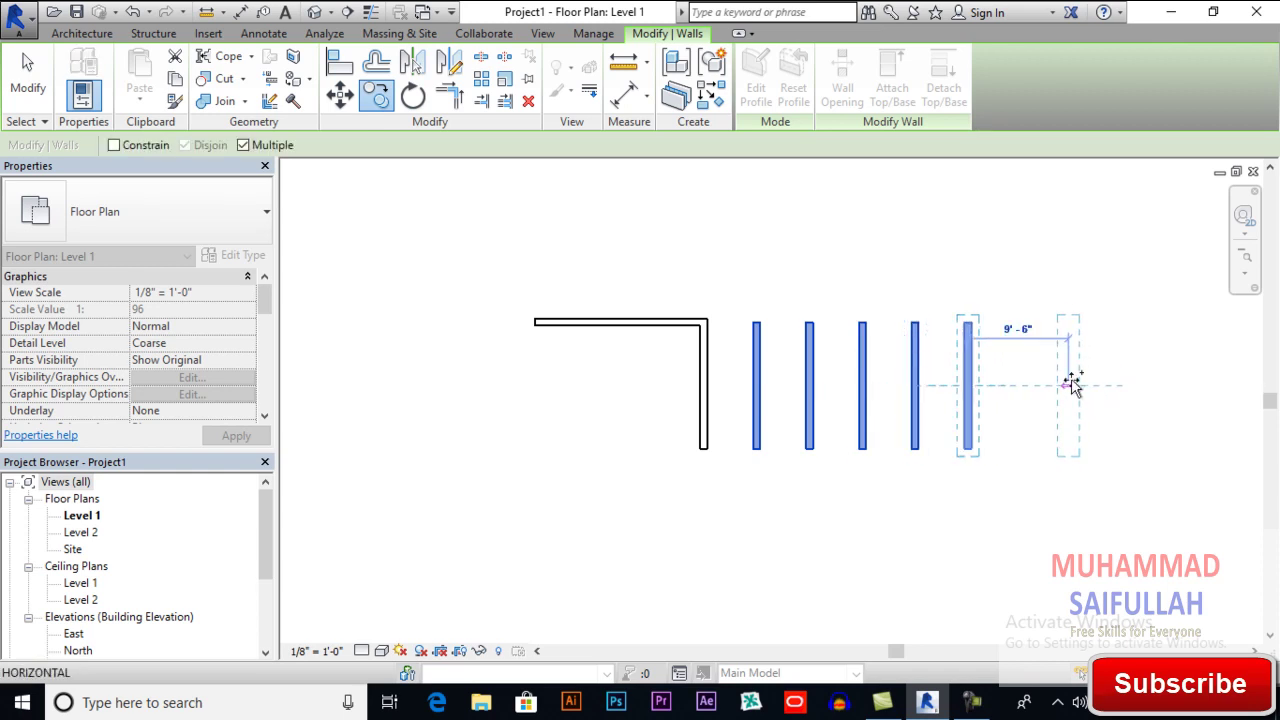
{"action": "key", "text": "Escape"}
{"action": "left_click", "coordinate": [784, 279]}
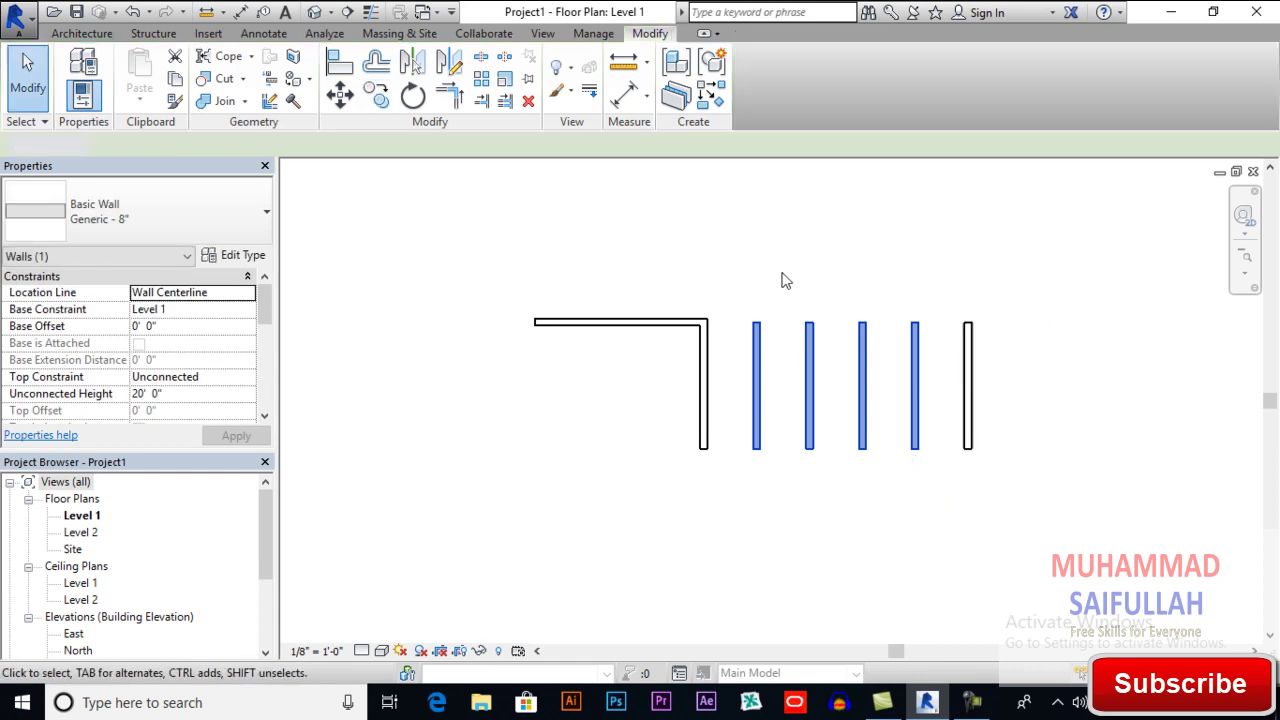
Step: Window-select the five parallel Generic - 8" walls and delete them, keeping the L-shaped walls
{"action": "left_click", "coordinate": [608, 329]}
{"action": "left_click", "coordinate": [634, 408]}
{"action": "left_click_drag", "start_coordinate": [1066, 320], "coordinate": [754, 543]}
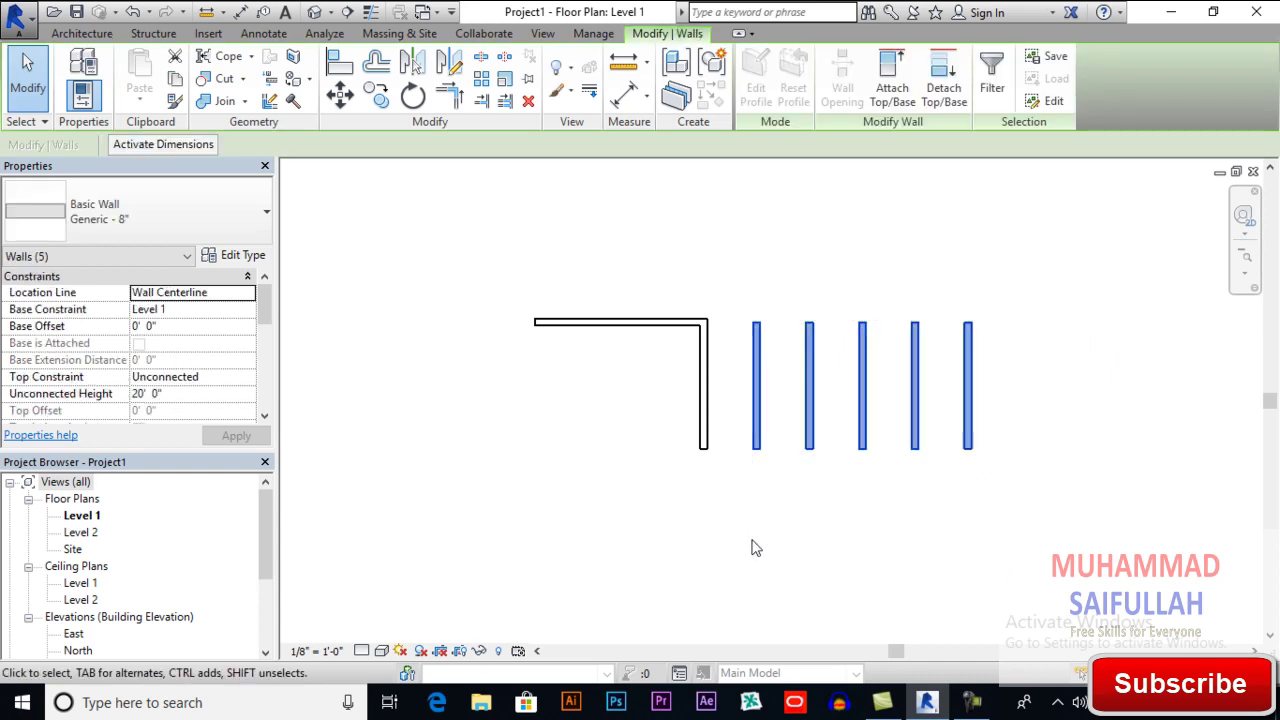
{"action": "key", "text": "Delete"}
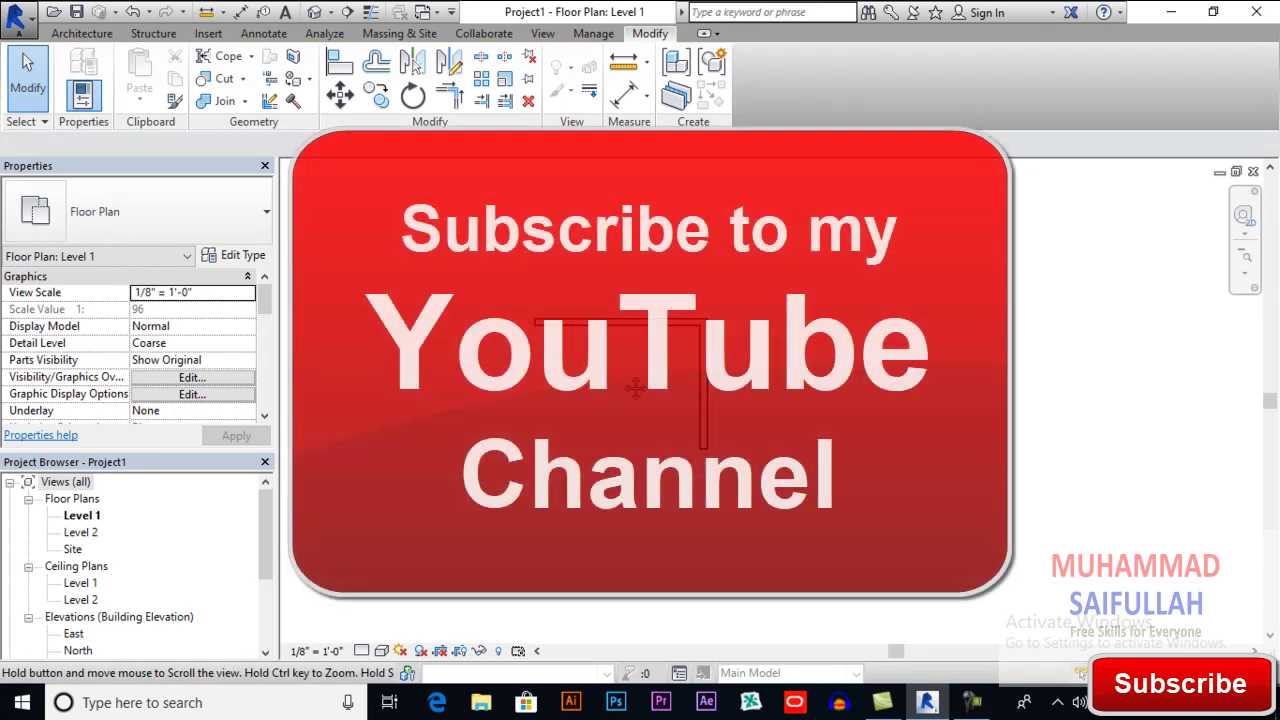